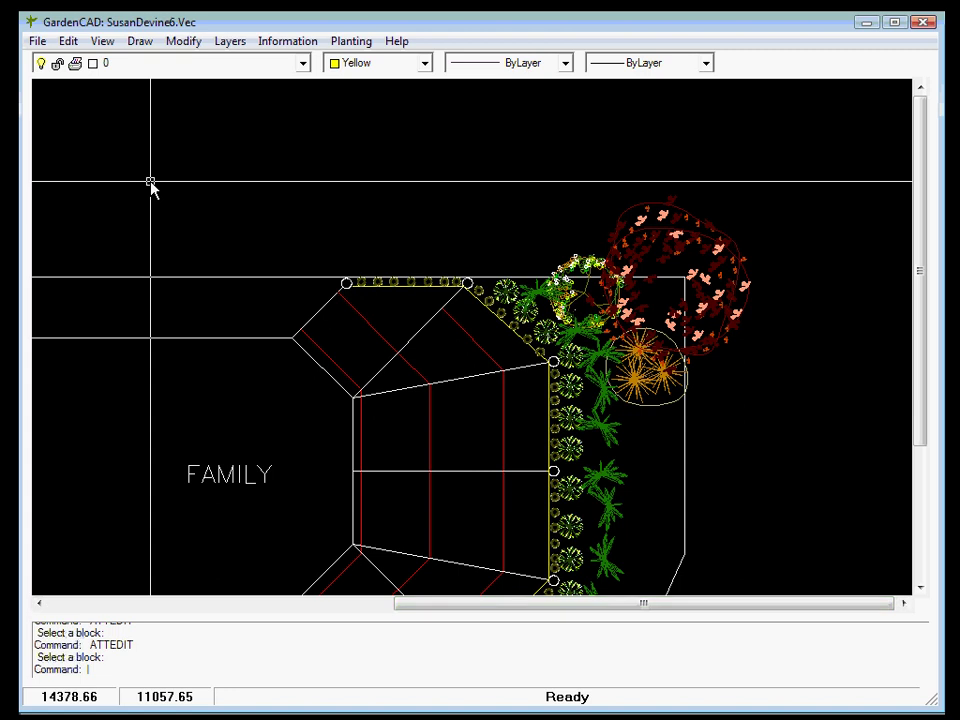
Browse the Draw menu's commands before heading to the Edit menu for text styles
click(139, 41)
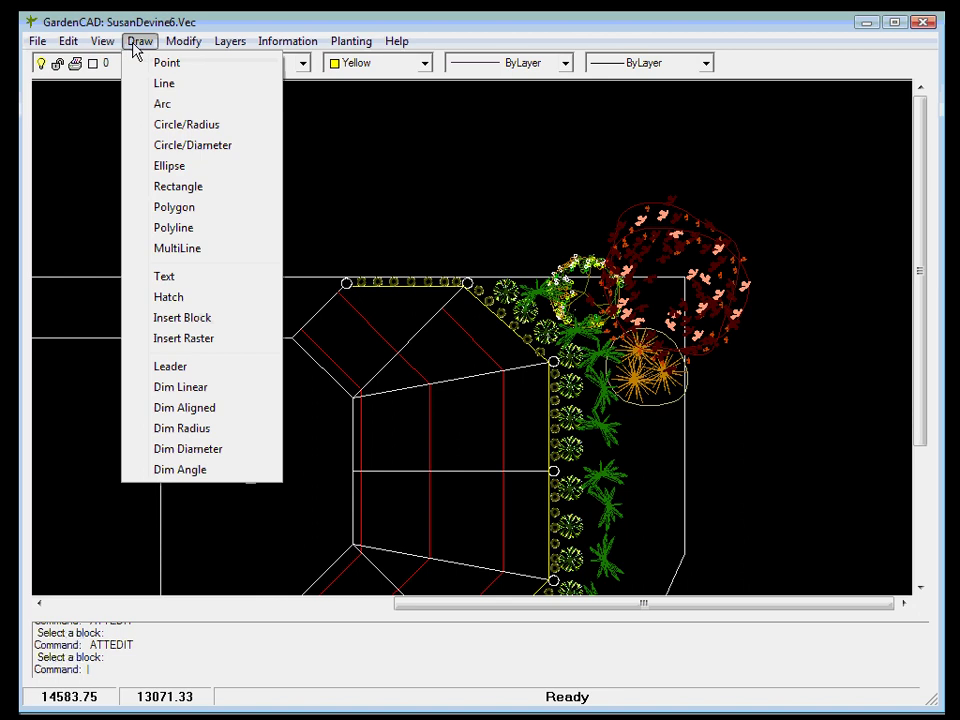
mouse_move(102, 41)
mouse_move(70, 43)
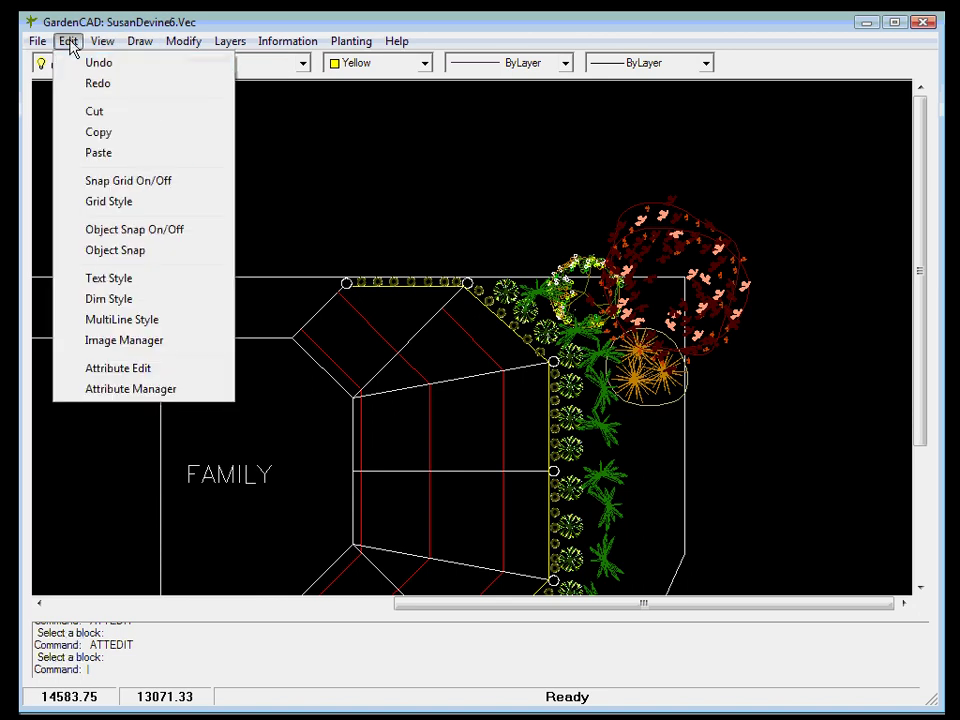
Add a new text style named PlantName in the Text Style dialog
click(90, 279)
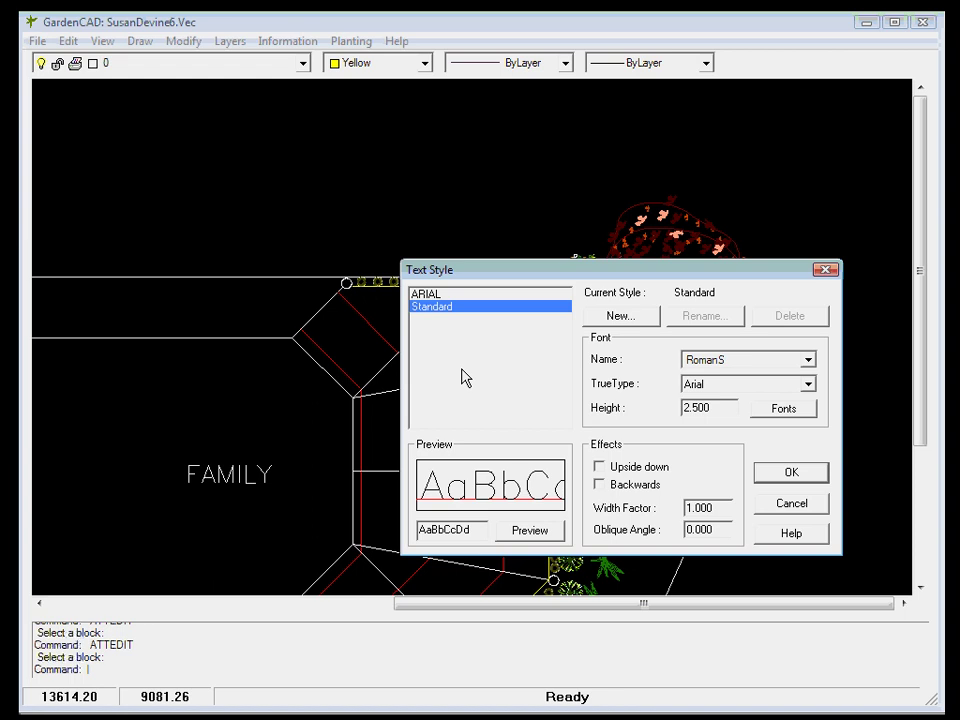
click(619, 318)
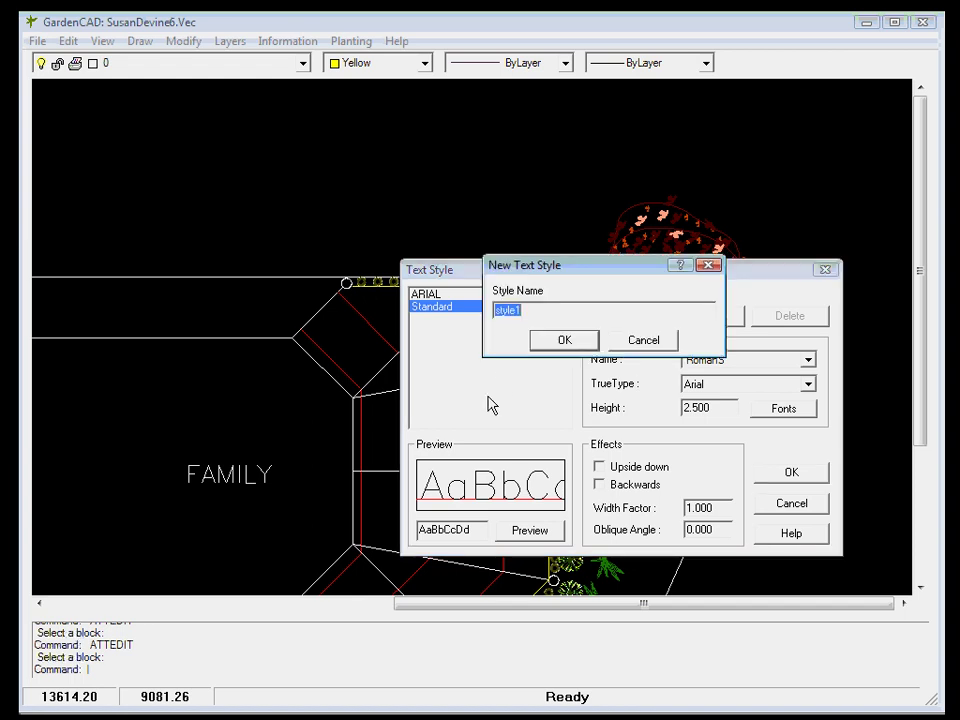
text(pl)
click(563, 342)
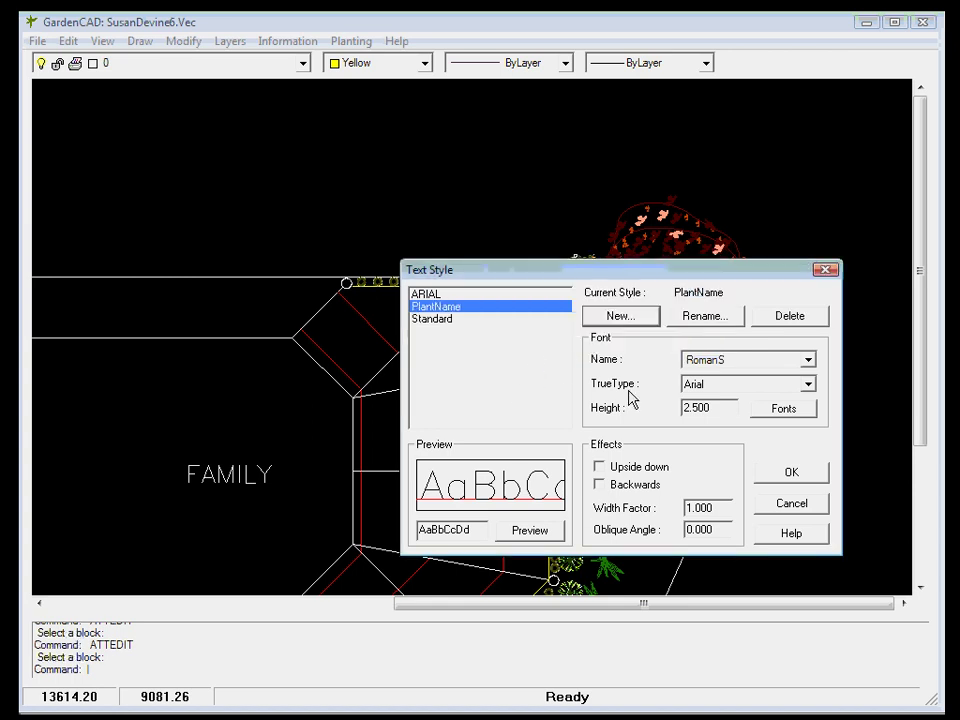
Look through the font name list without changing the font
click(808, 362)
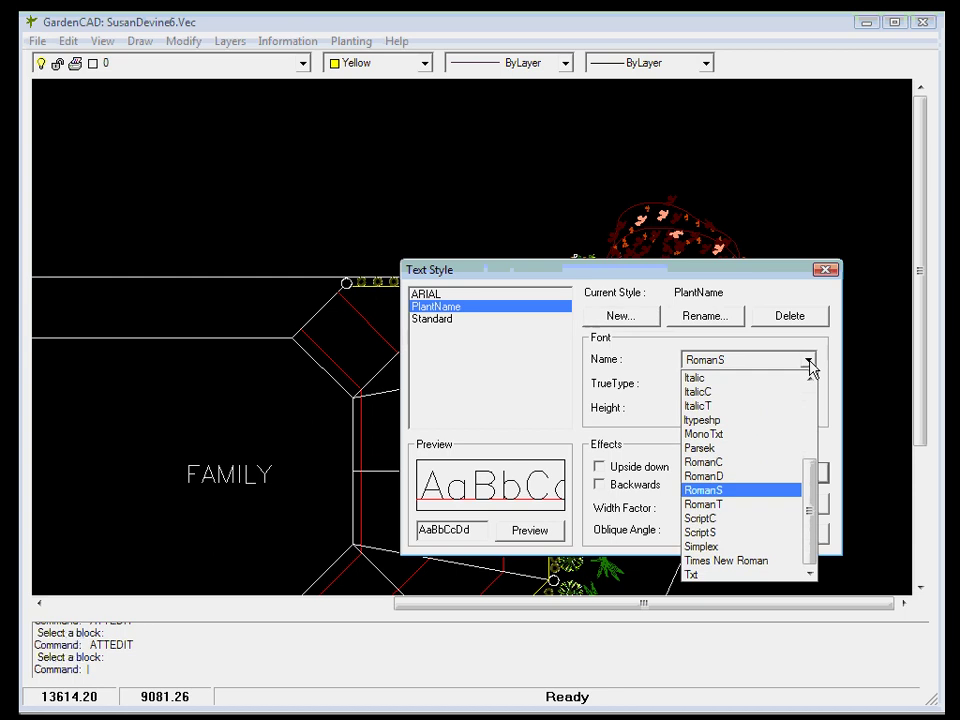
drag(810, 487, 814, 390)
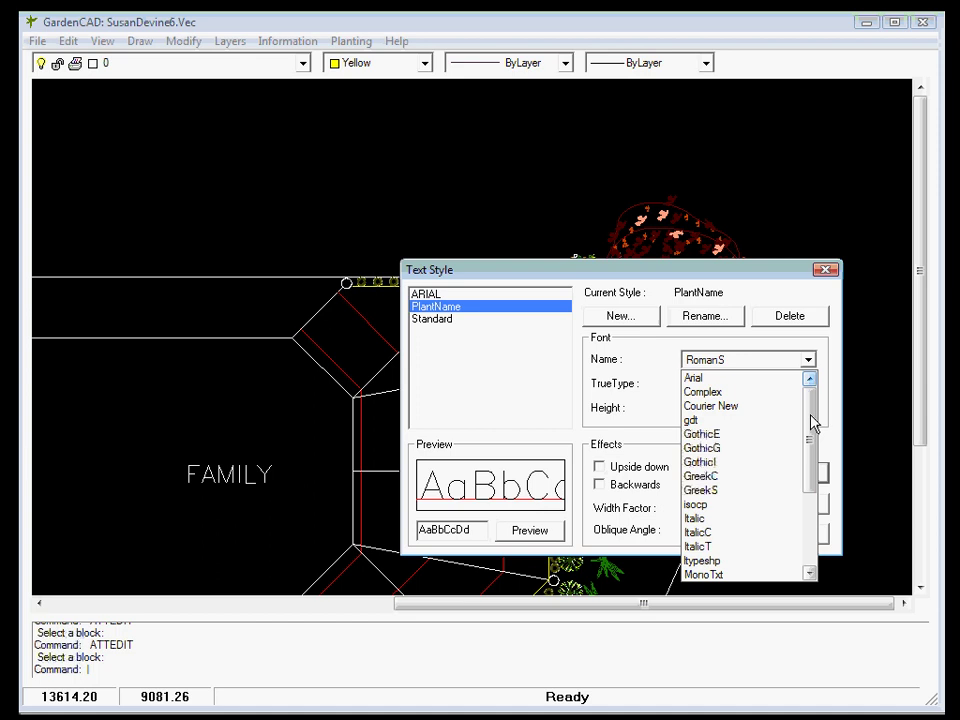
drag(813, 424, 813, 458)
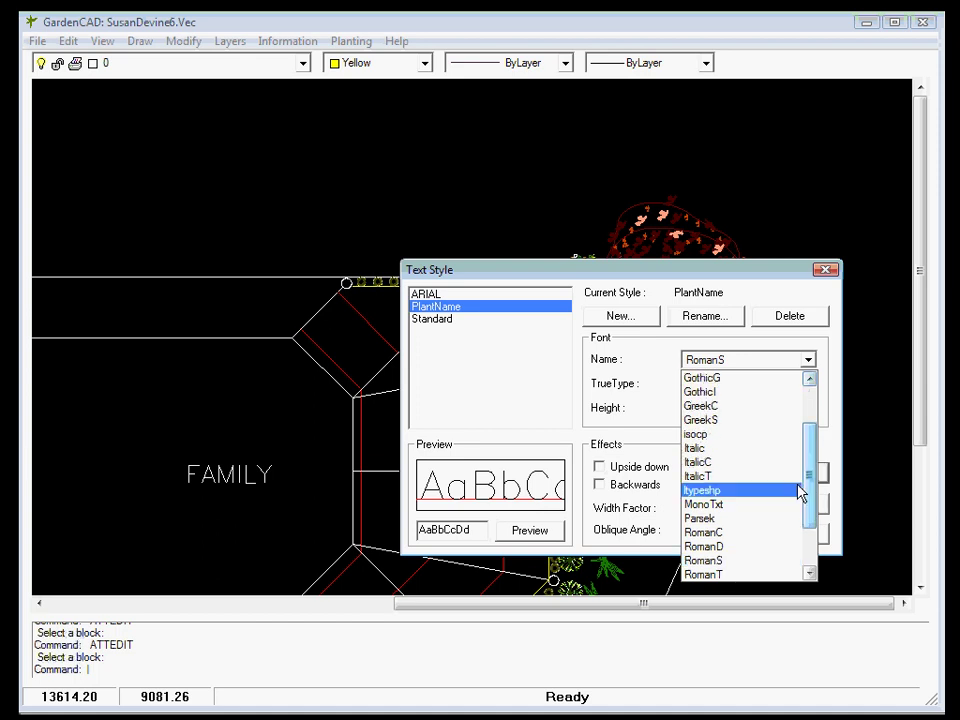
drag(808, 494, 810, 444)
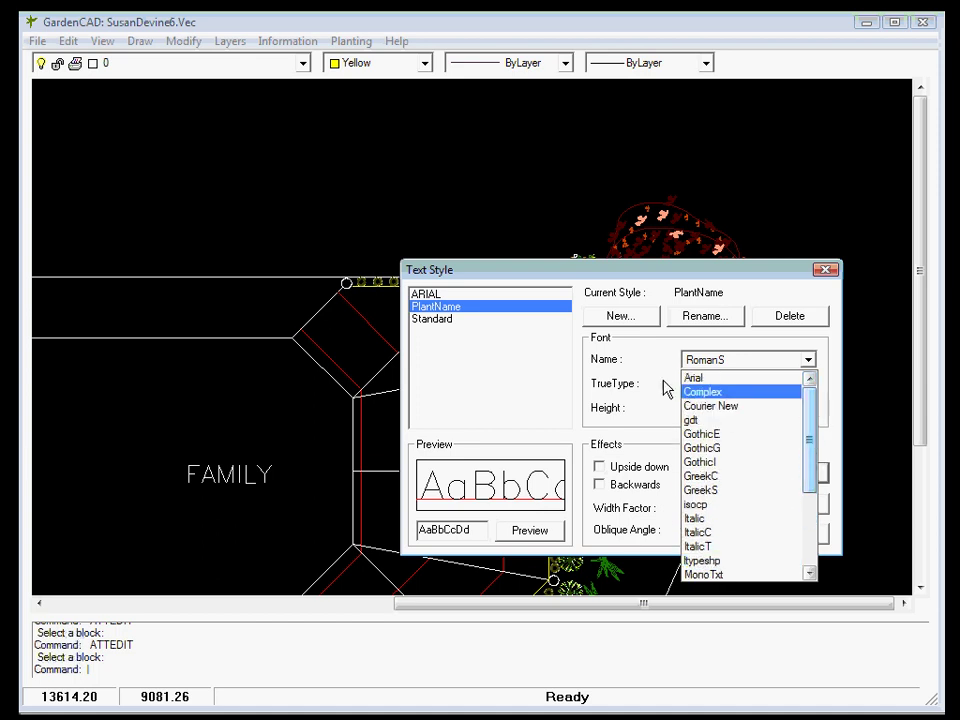
click(579, 392)
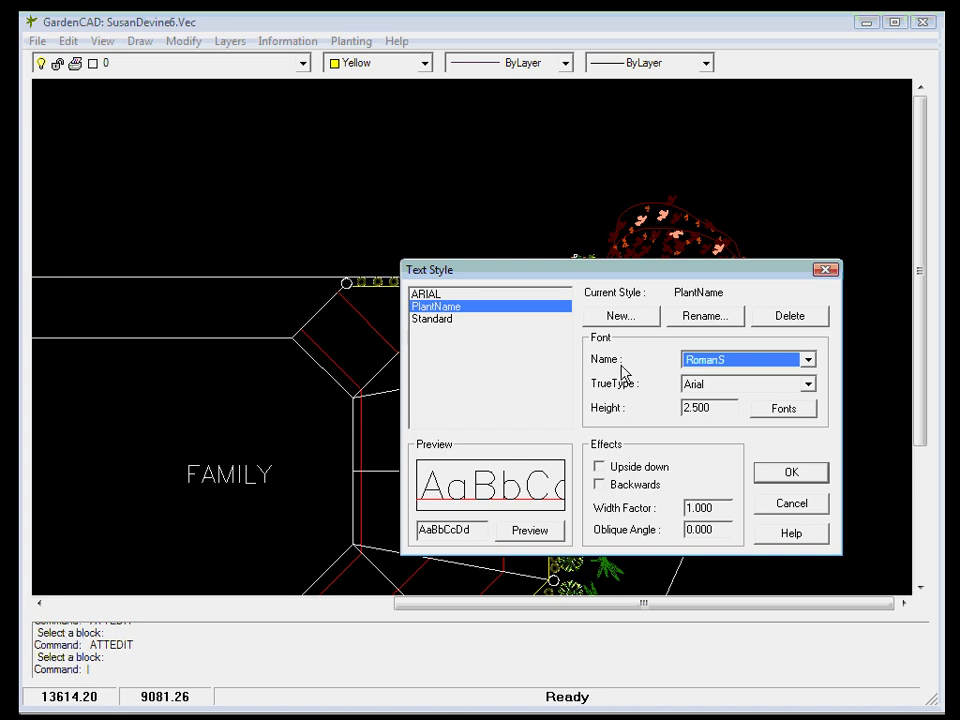
Give PlantName font Arial, TrueType Arial Narrow and height 250, then save the style
click(808, 361)
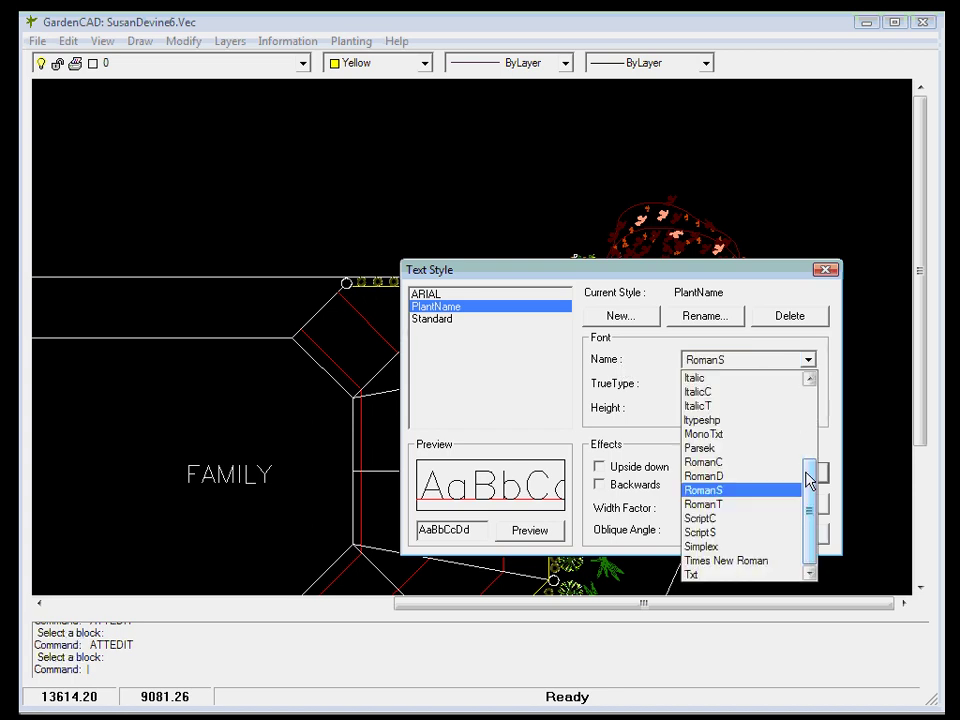
drag(810, 499, 823, 402)
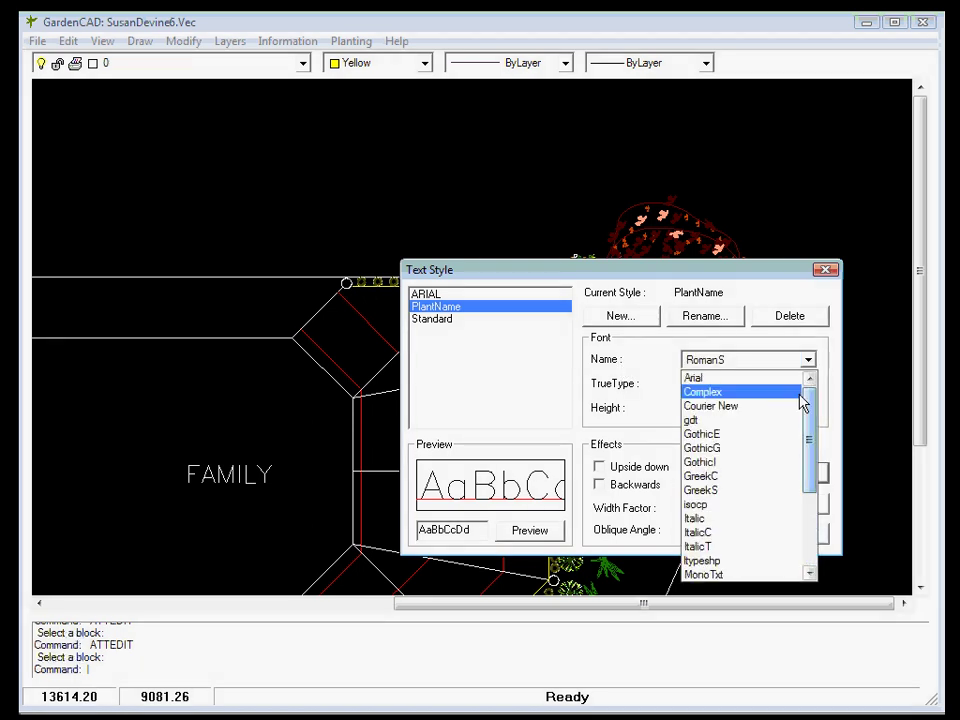
click(693, 378)
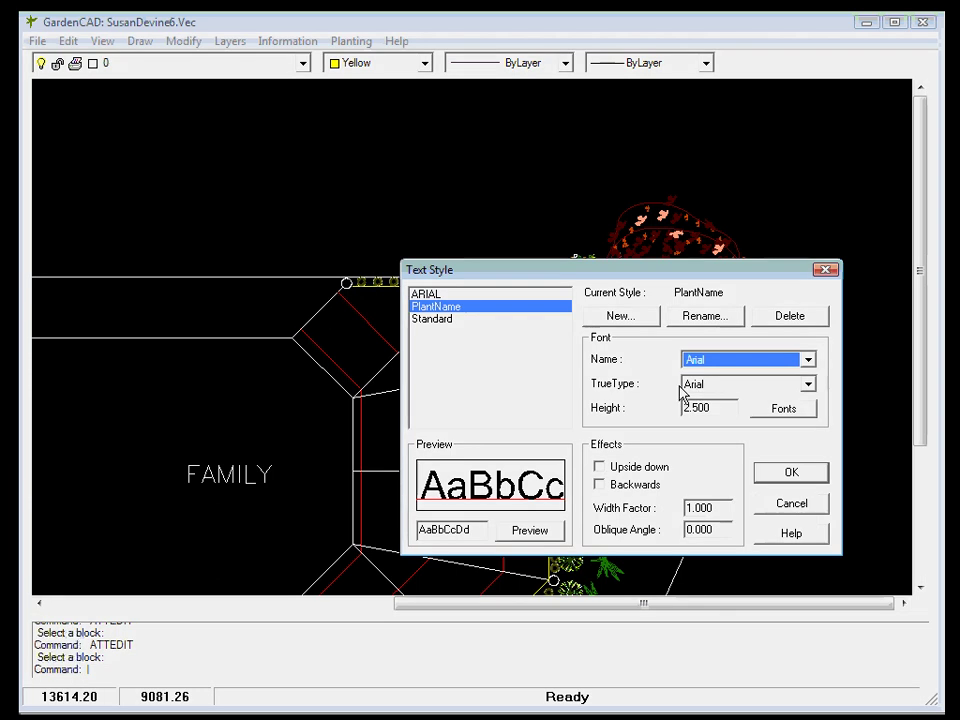
click(808, 384)
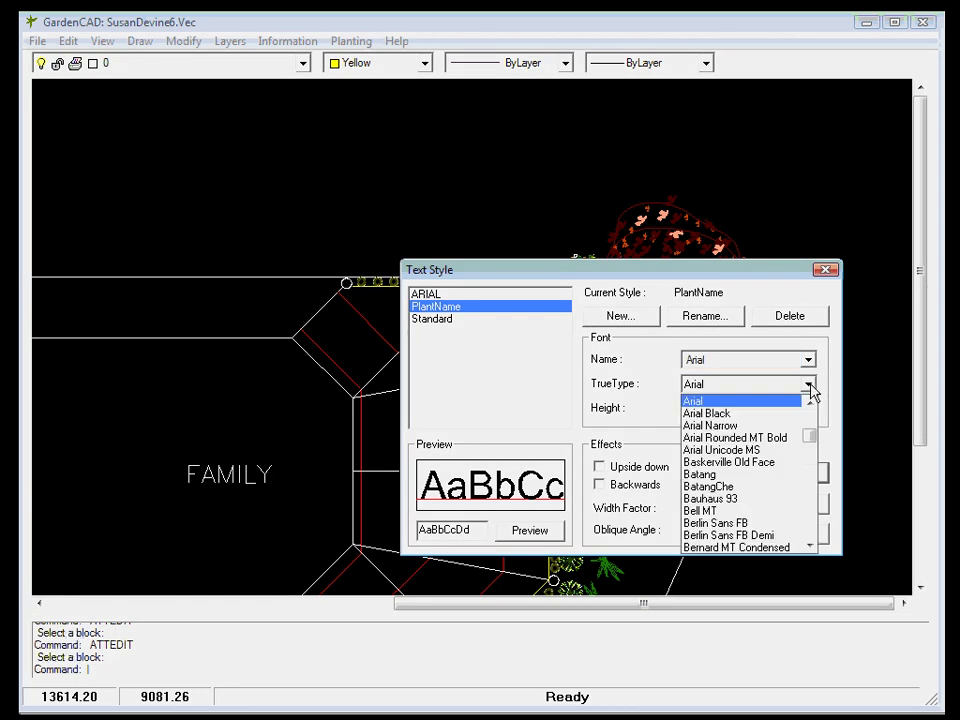
click(722, 425)
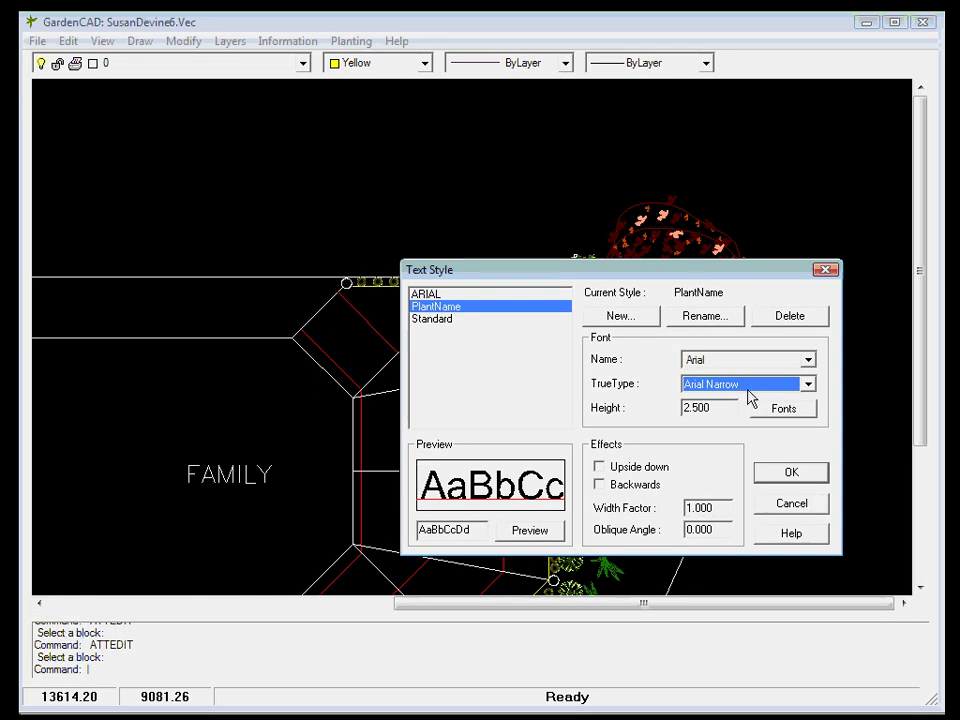
double_click(668, 408)
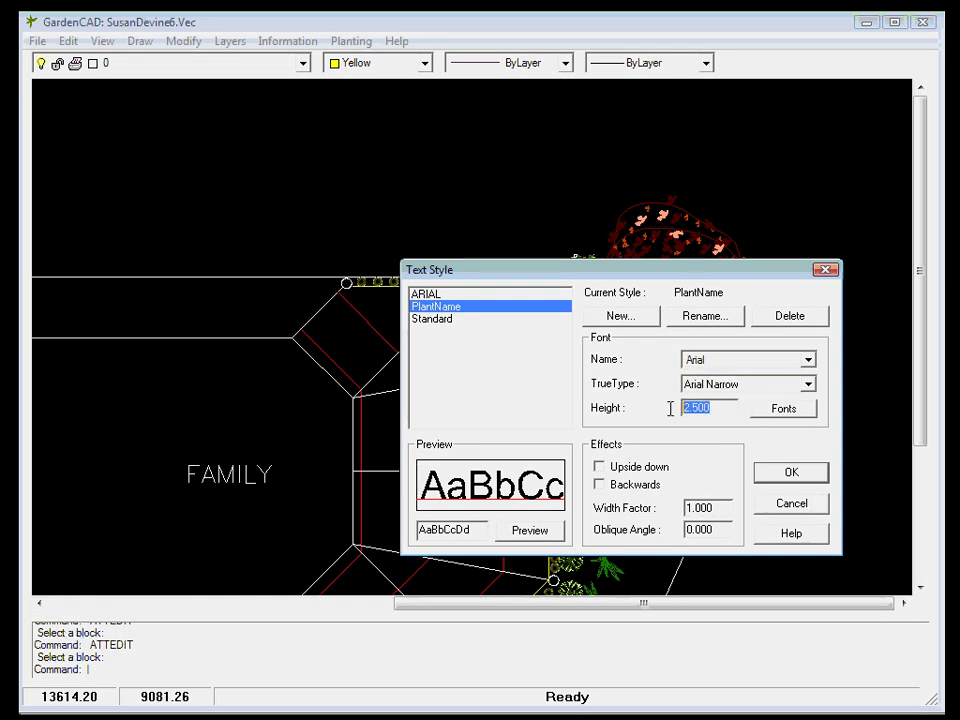
text(2)
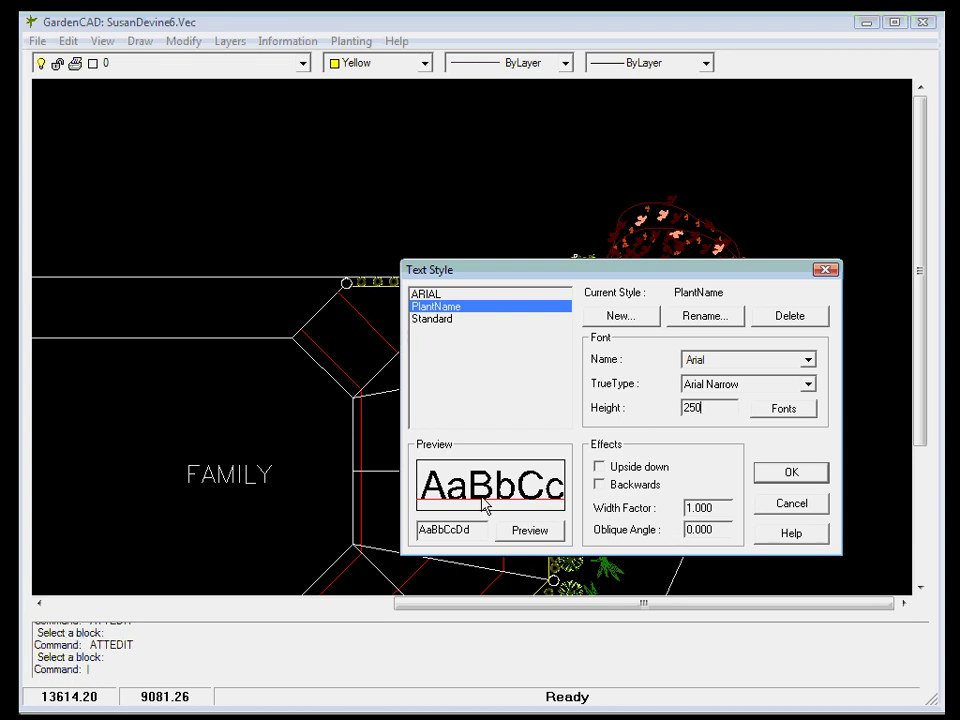
click(791, 473)
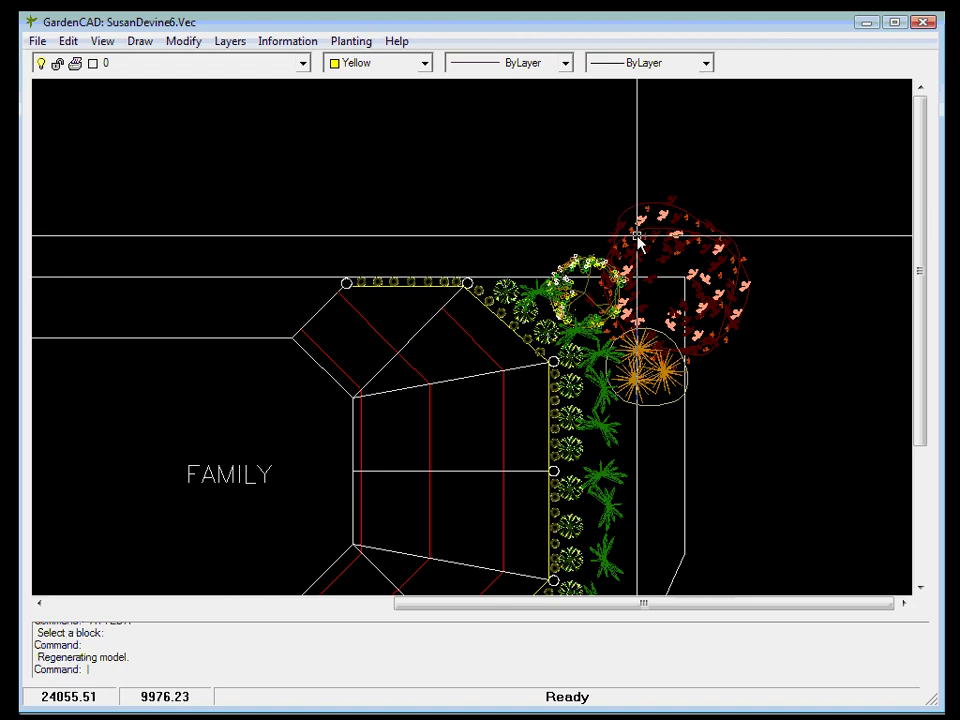
Place the text CHINESE TALLOWOOD right of the red shrub at height 250, rotation 0
click(140, 42)
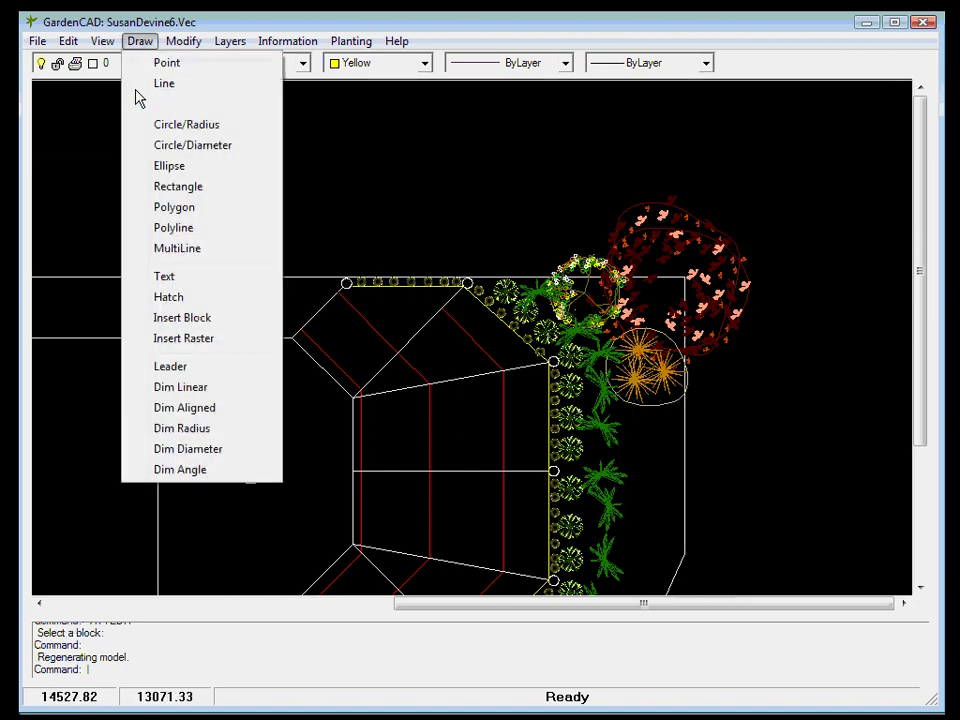
click(166, 277)
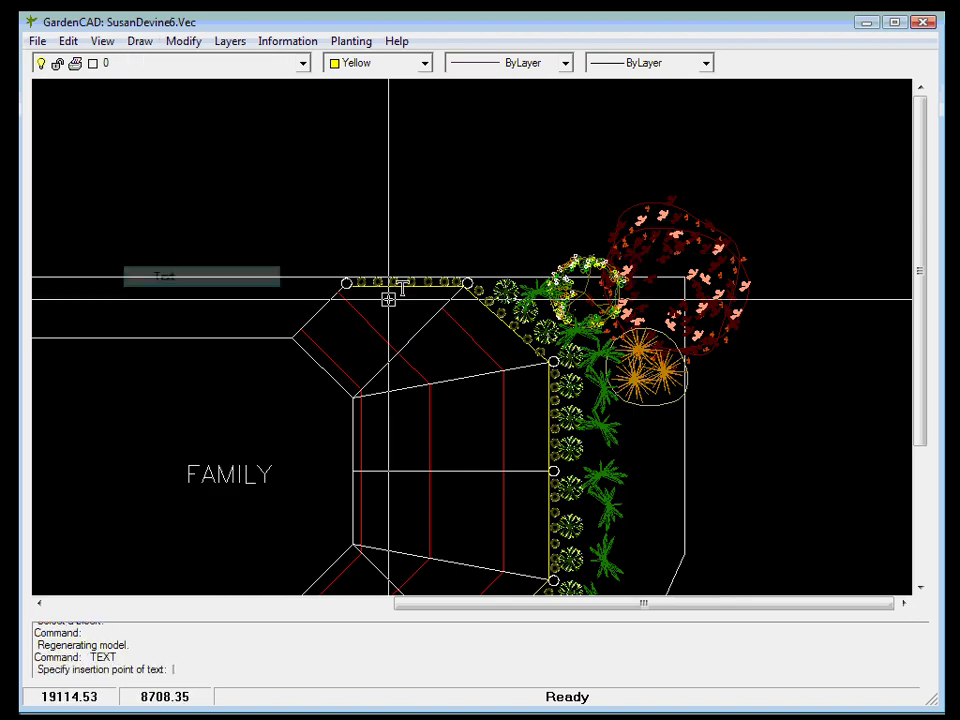
click(757, 236)
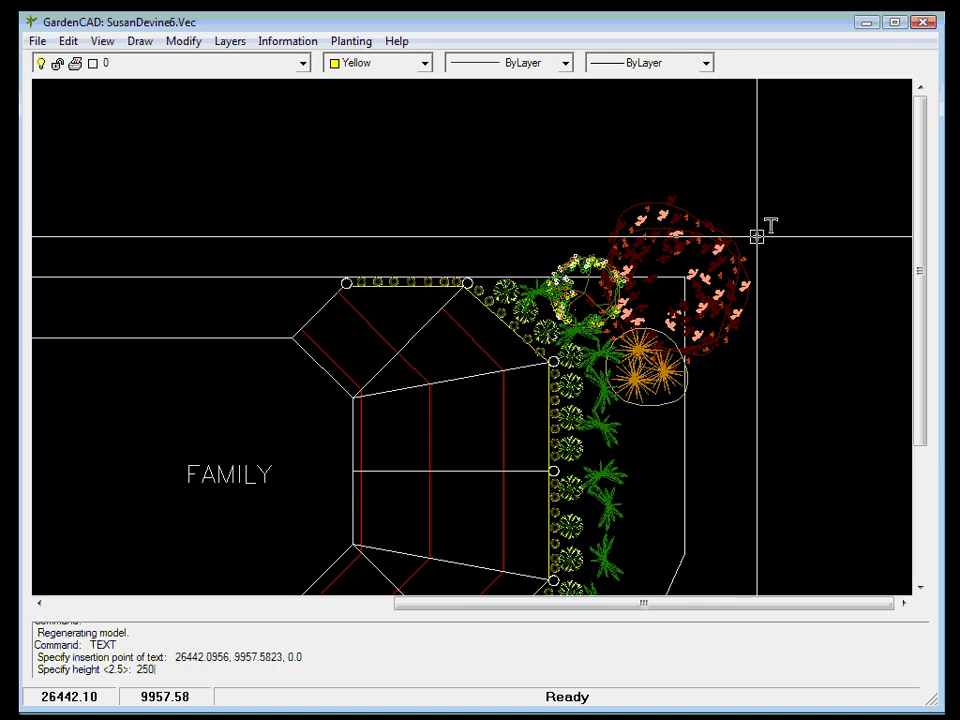
key(Return)
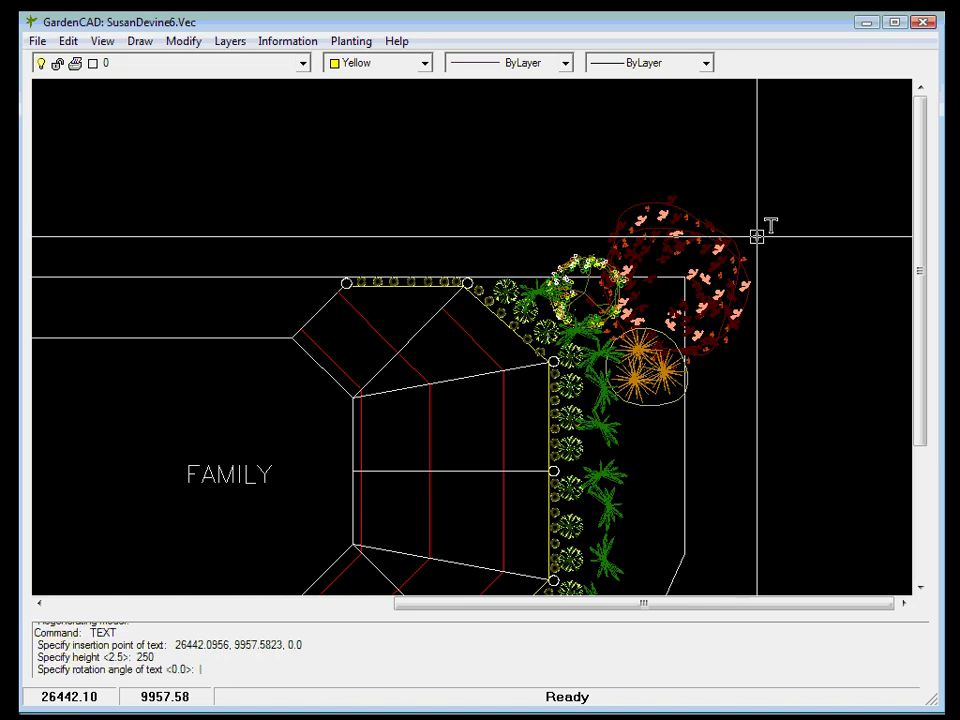
key(Return)
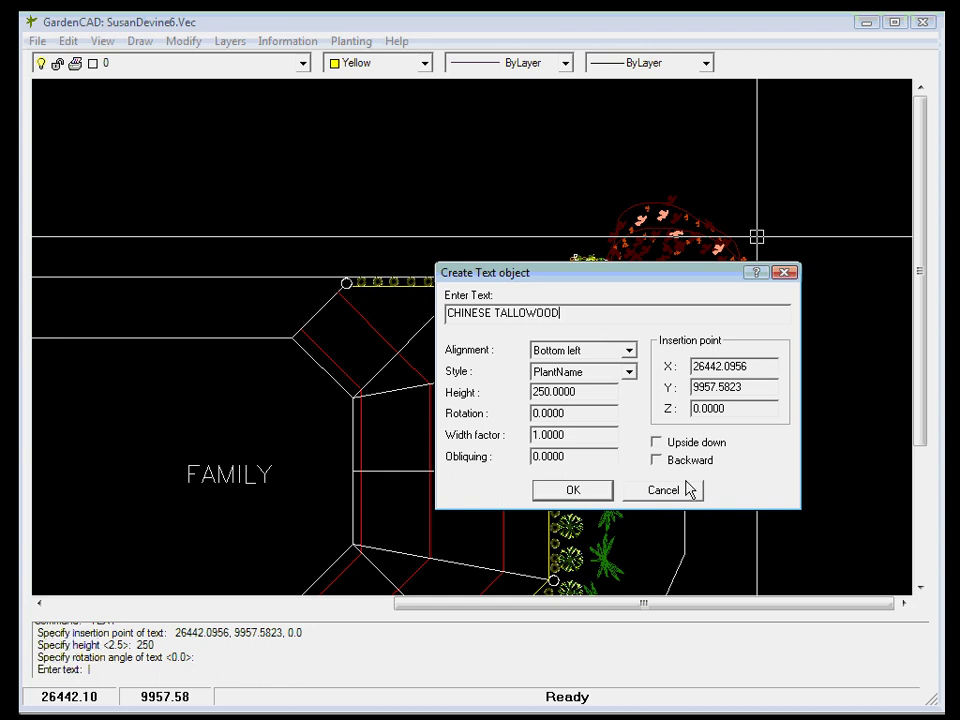
click(570, 490)
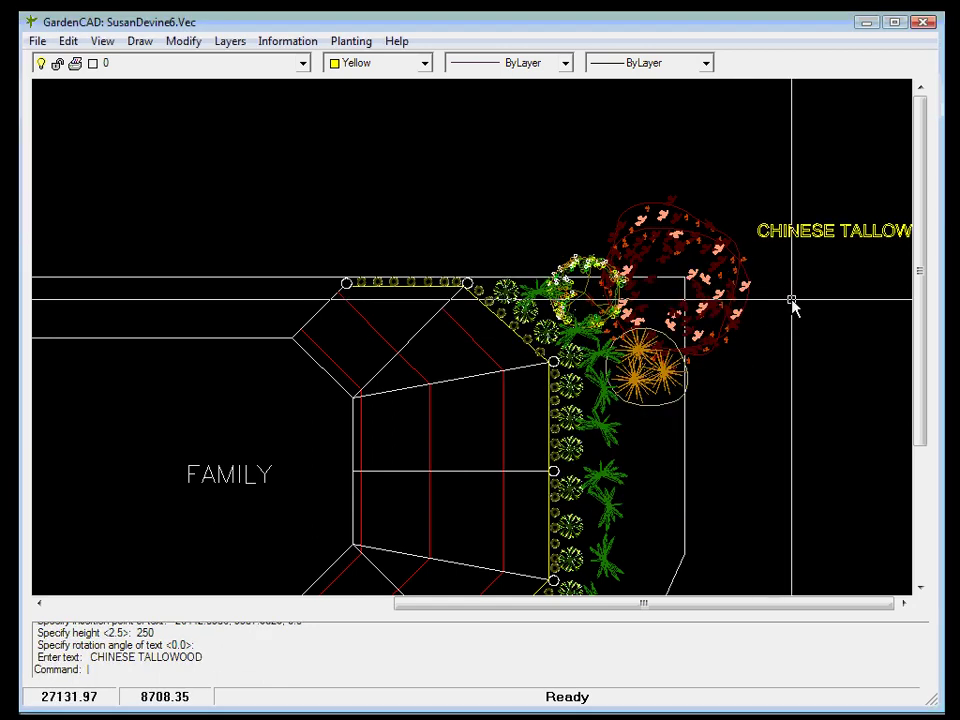
Select the CHINESE TALLOWOOD label and bring up its properties
middle_drag(792, 305, 684, 350)
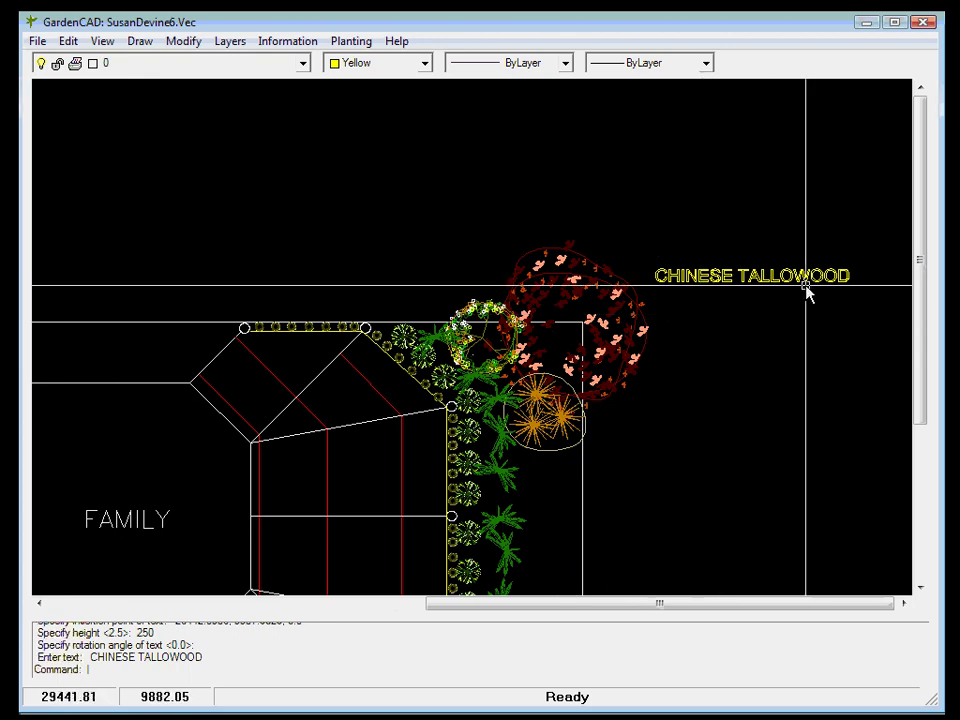
click(702, 285)
right_click(702, 285)
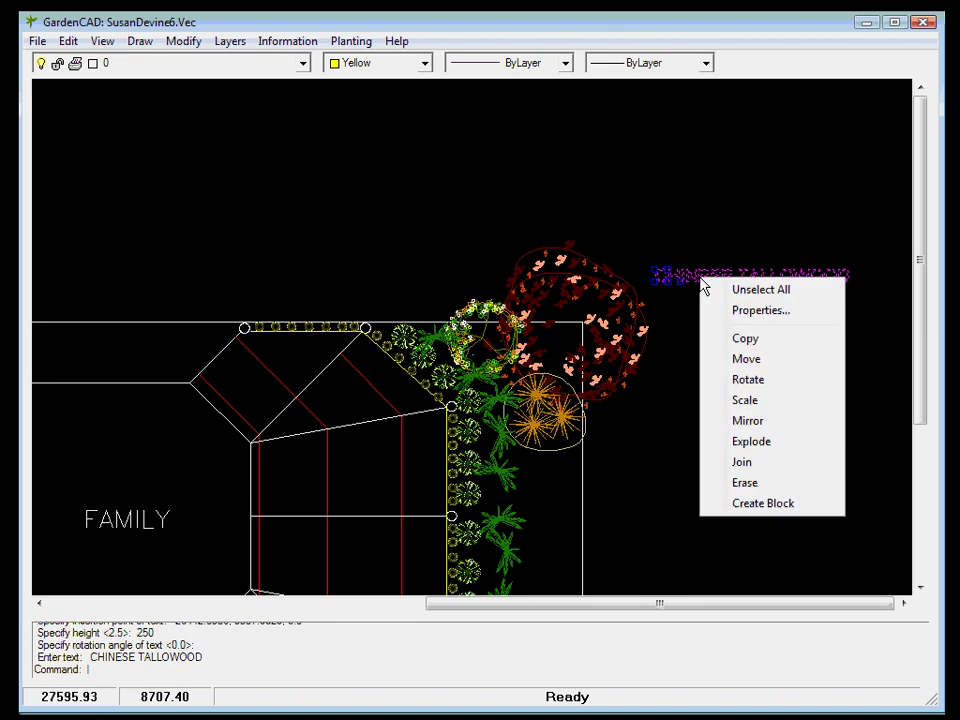
click(745, 309)
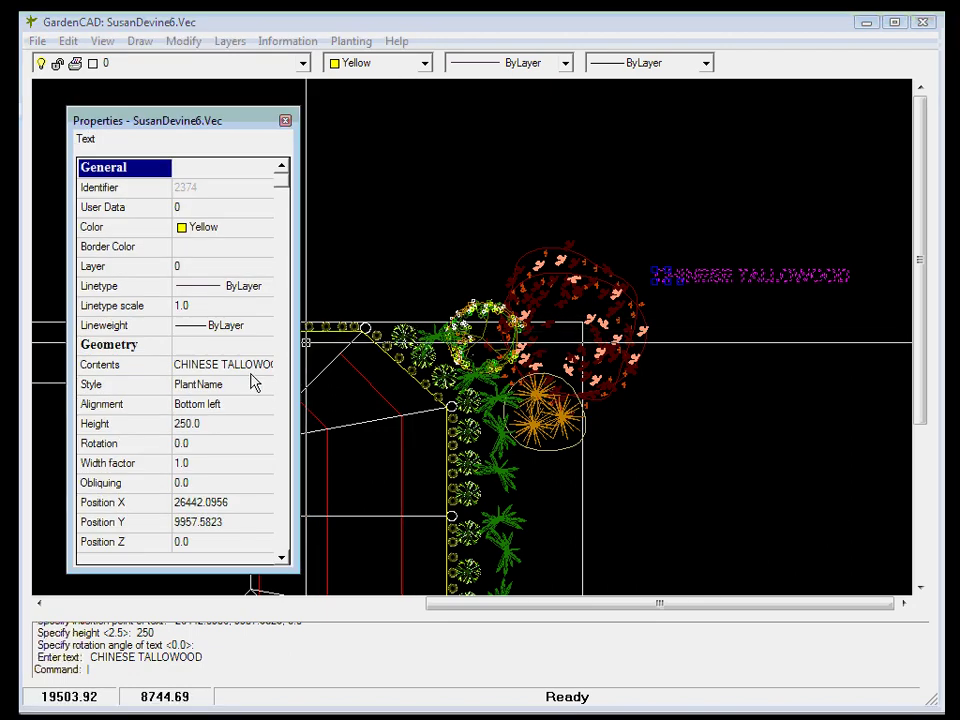
Insert the missing W so it reads CHINESE TALLOWWOOD, then close Properties and deselect
click(262, 373)
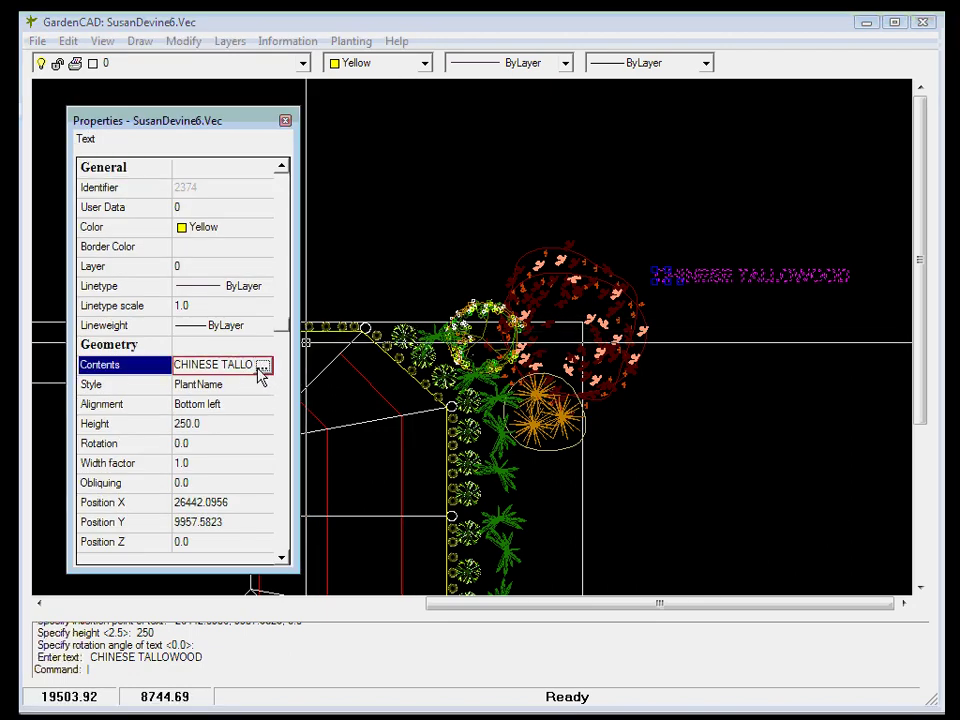
click(264, 368)
click(504, 362)
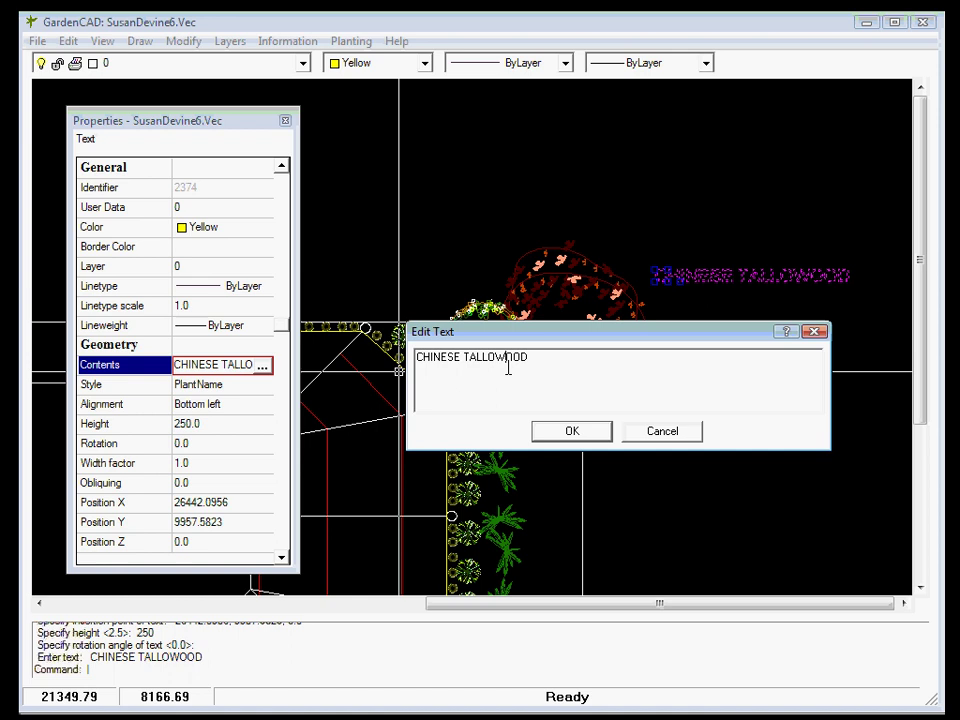
text(W)
click(571, 431)
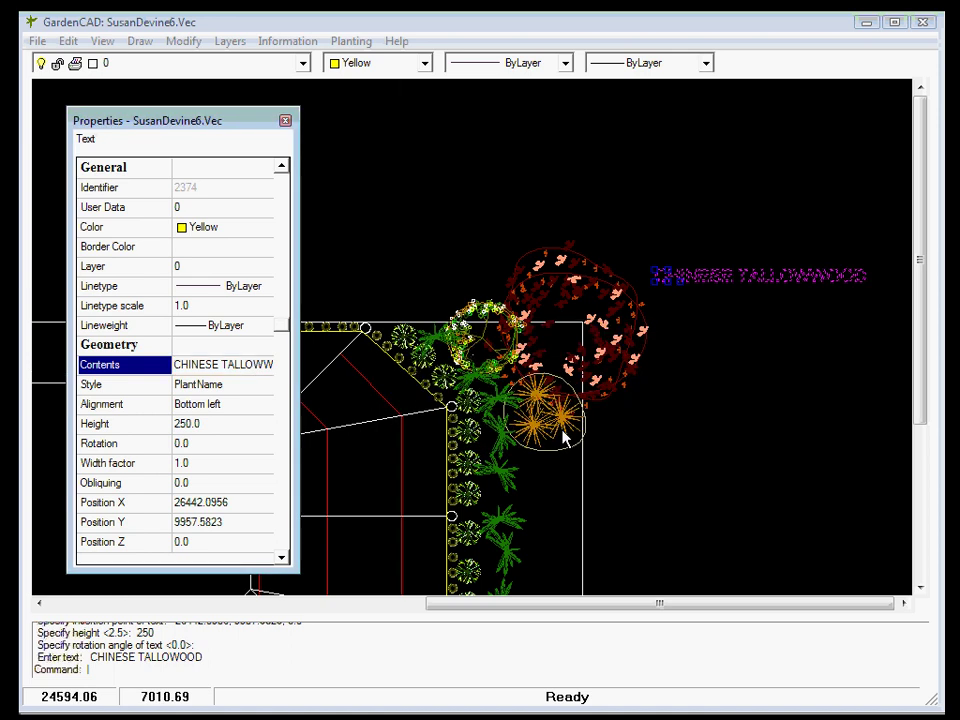
click(285, 121)
scroll(462, 195, up, 1)
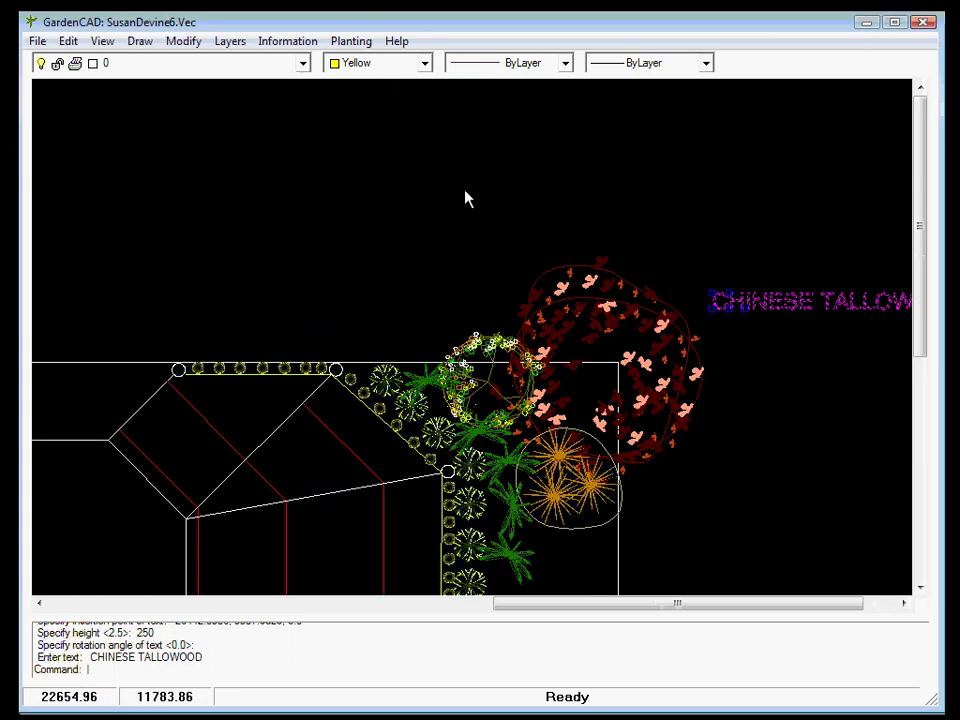
key(Escape)
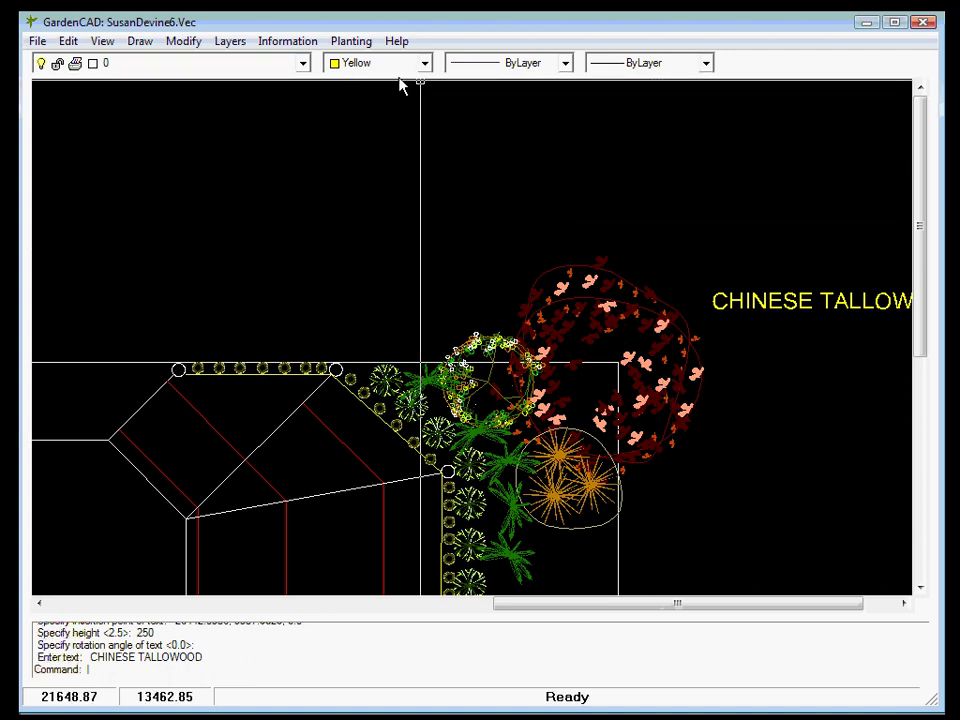
scroll(613, 255, down, 1)
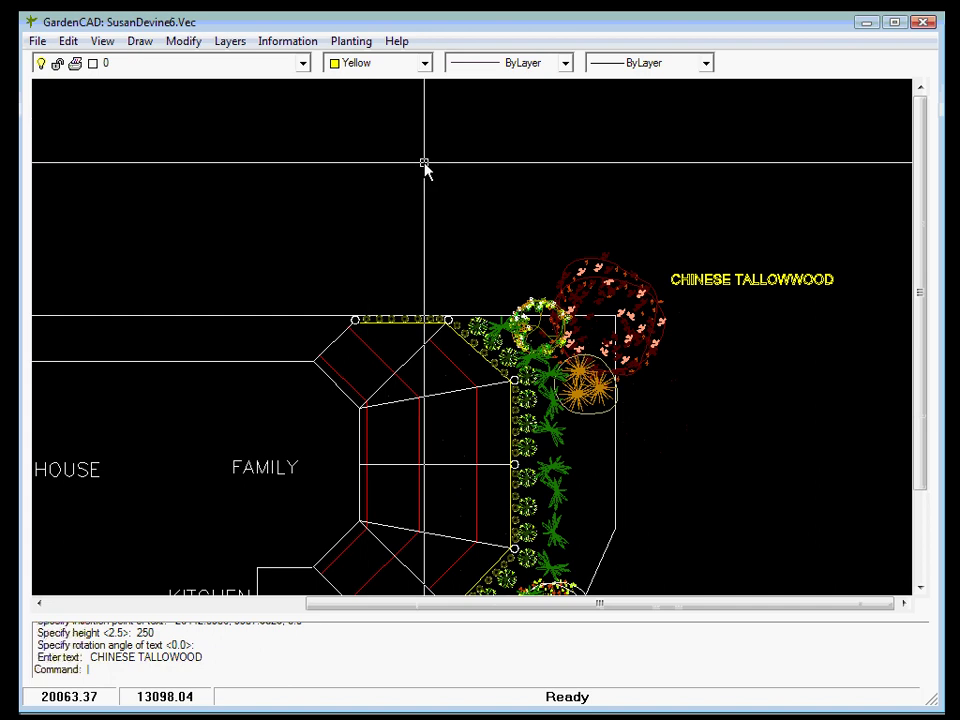
Set the colour for new objects to ByLayer
click(427, 73)
scroll(427, 96, up, 1)
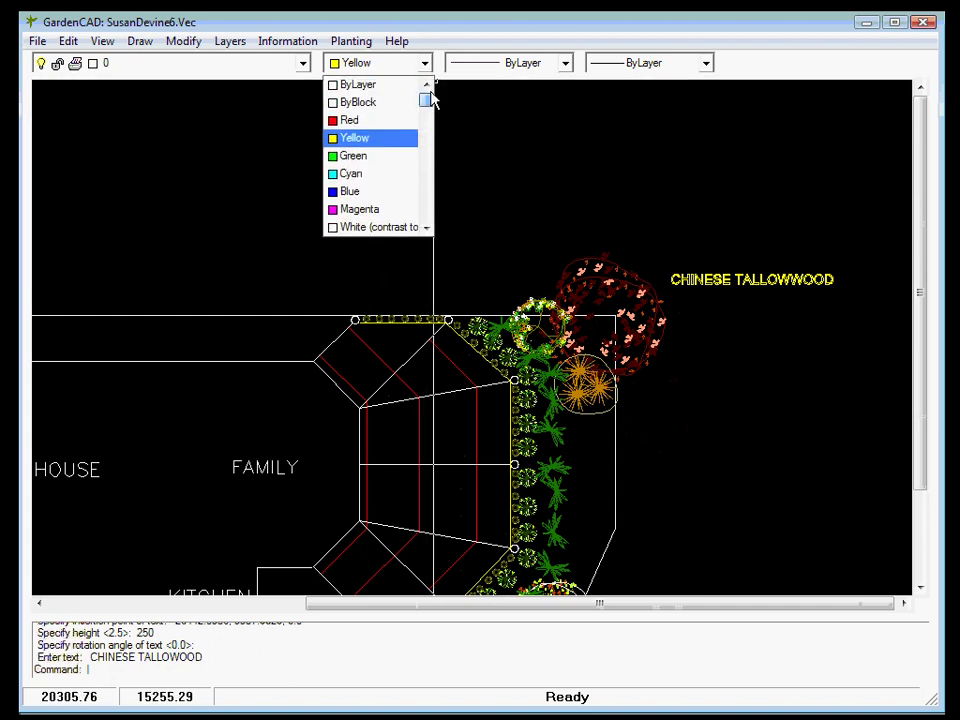
click(357, 87)
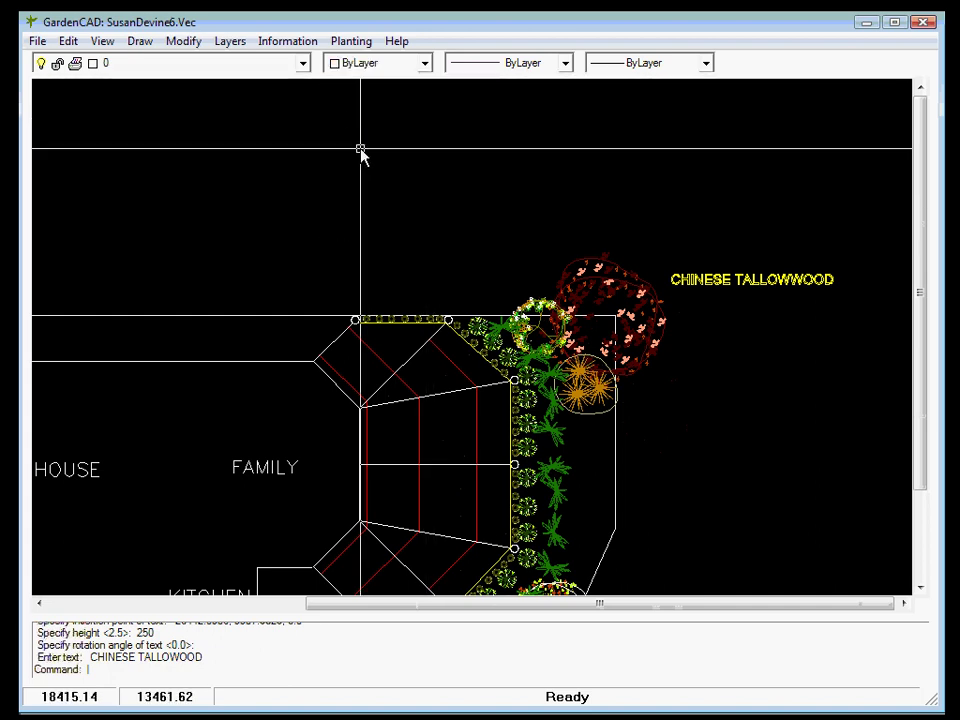
Change the CHINESE TALLOWWOOD label's colour from Yellow to ByLayer in its properties
click(706, 285)
right_click(707, 286)
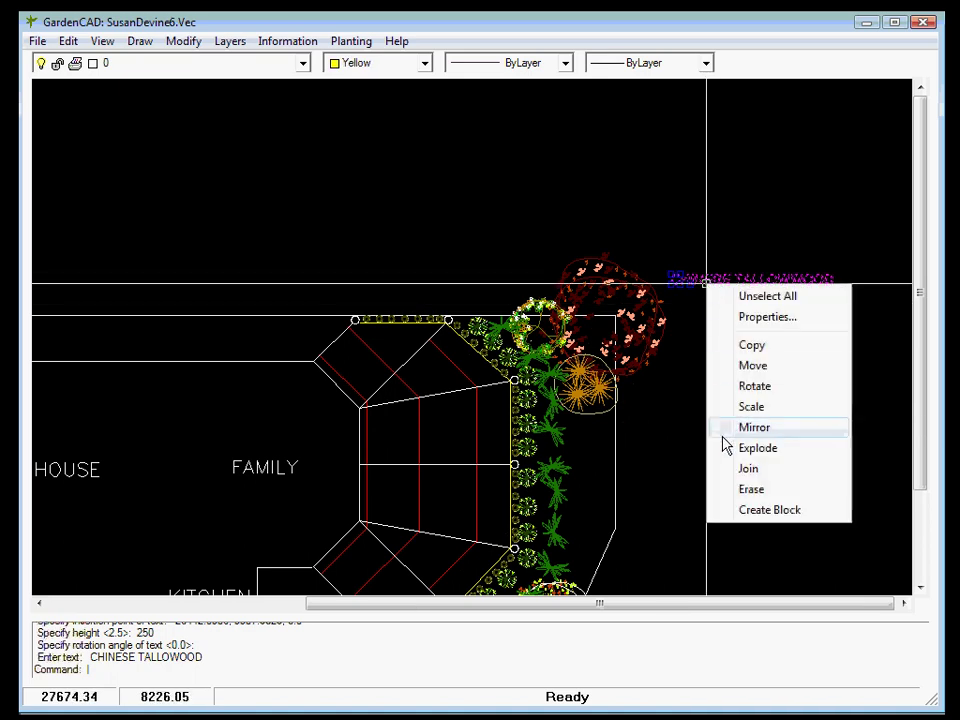
click(760, 317)
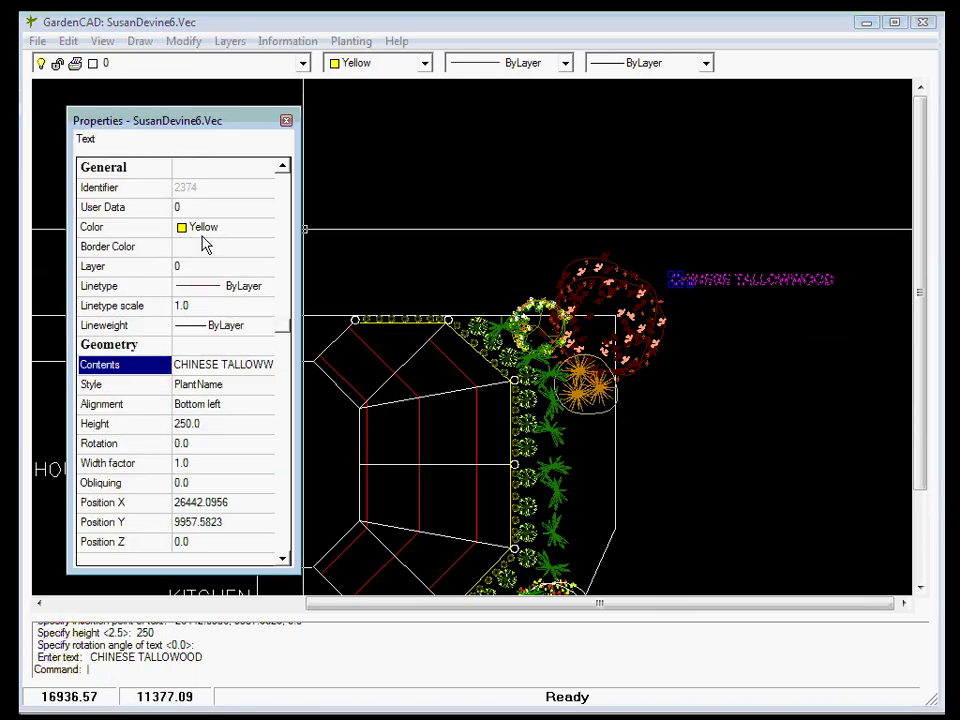
click(240, 230)
click(270, 231)
click(268, 231)
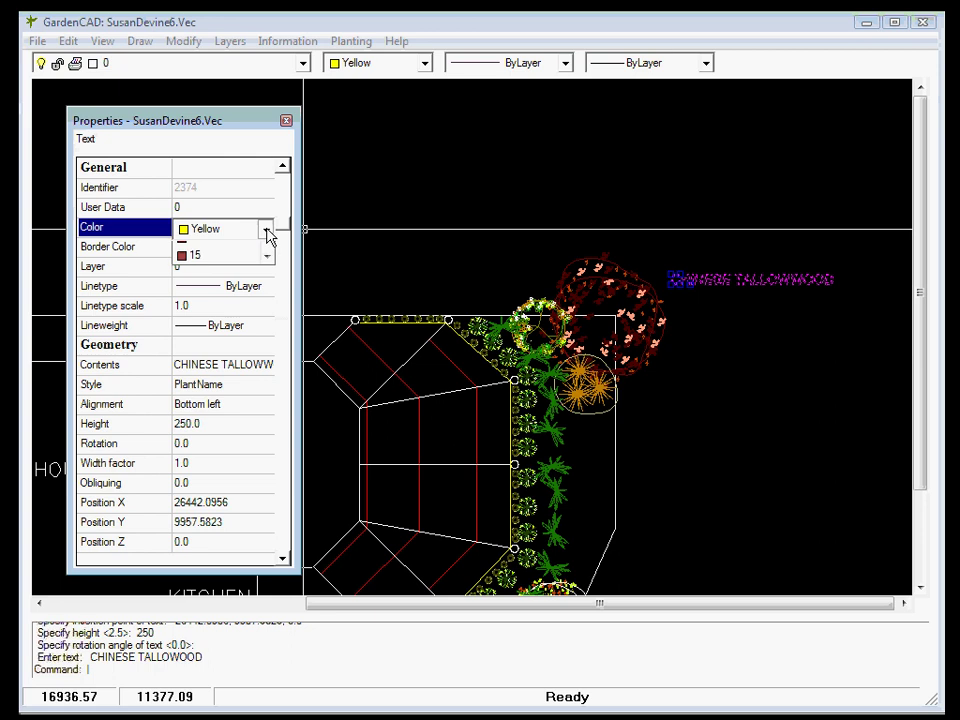
scroll(270, 270, up, 1)
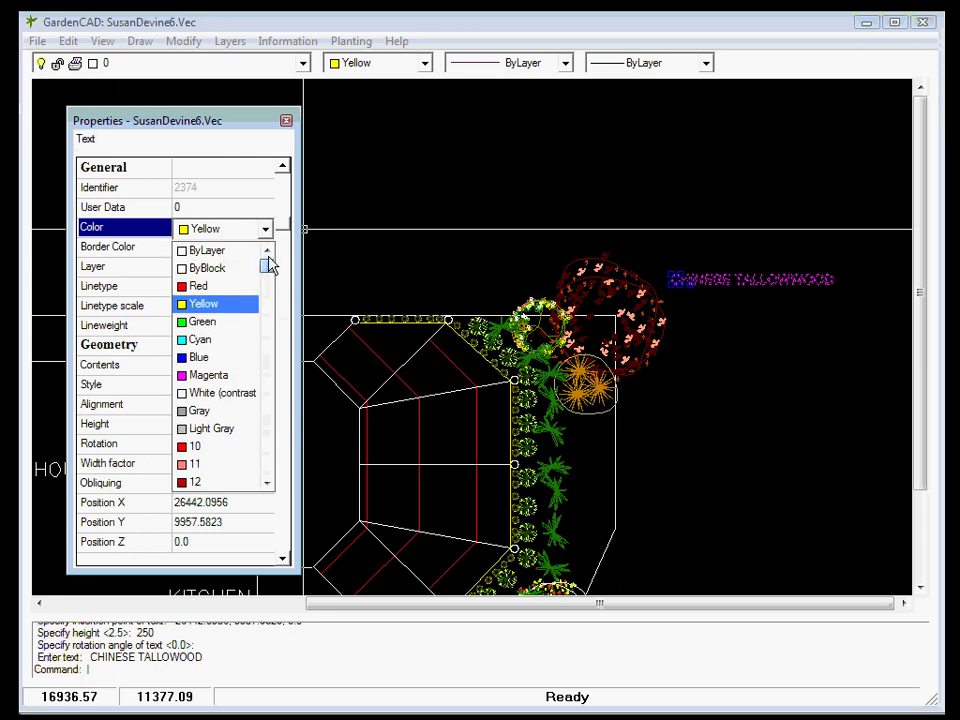
click(216, 252)
click(286, 120)
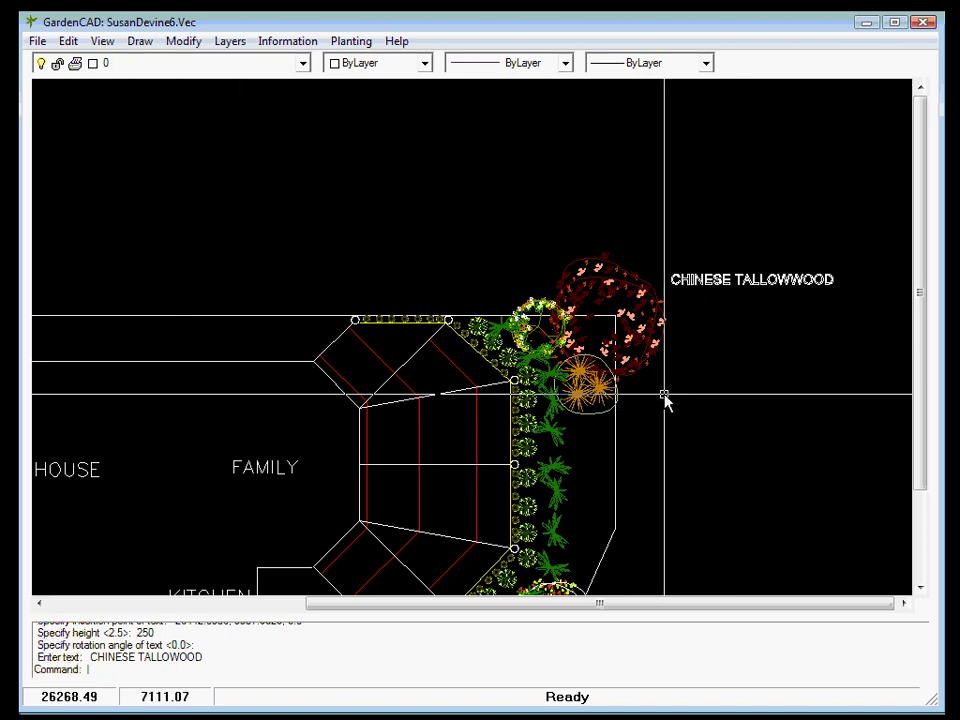
scroll(680, 355, up, 1)
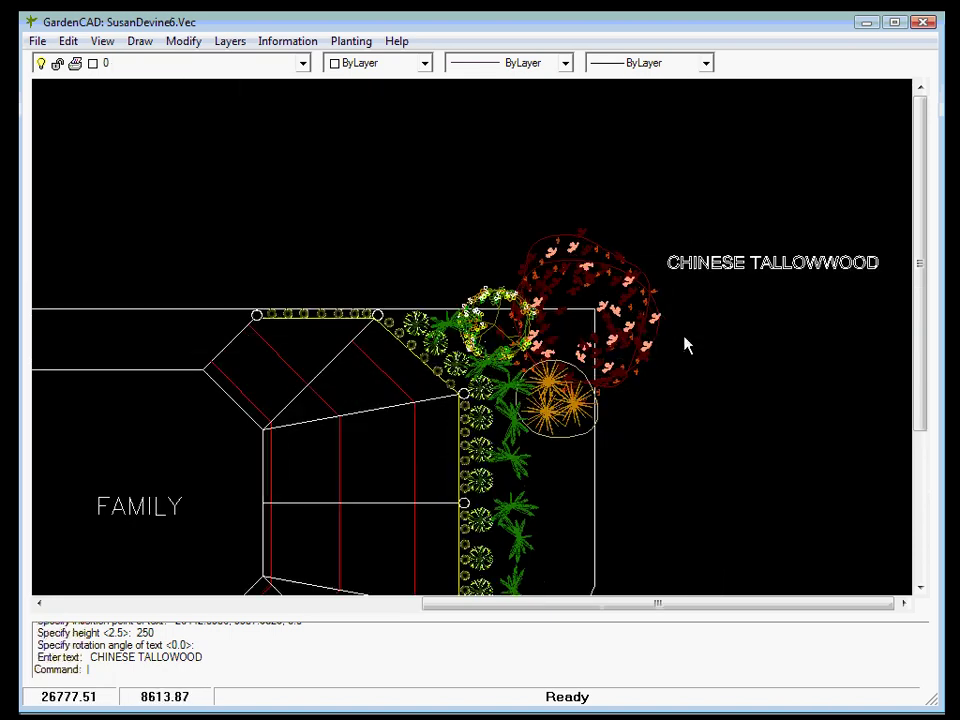
scroll(685, 345, up, 1)
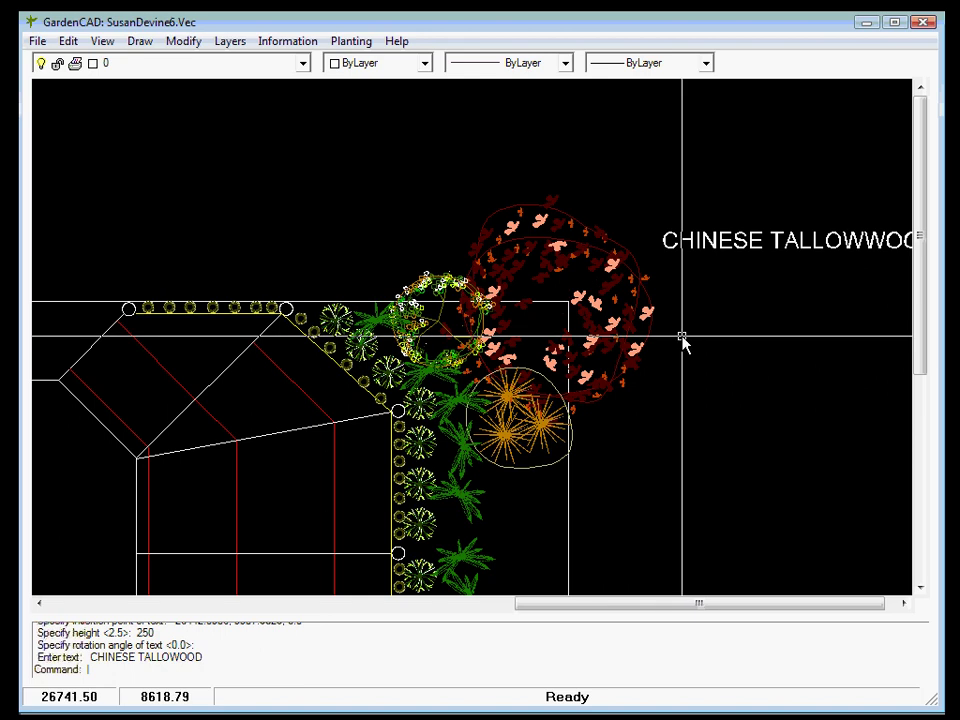
scroll(682, 340, down, 1)
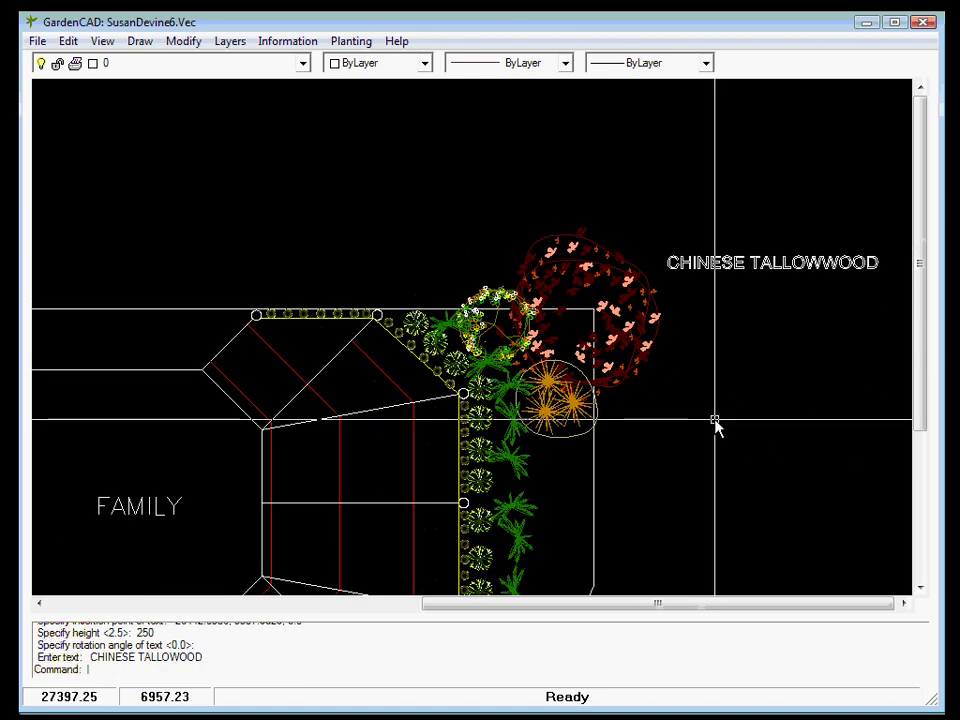
scroll(686, 422, down, 1)
middle_drag(686, 418, 690, 311)
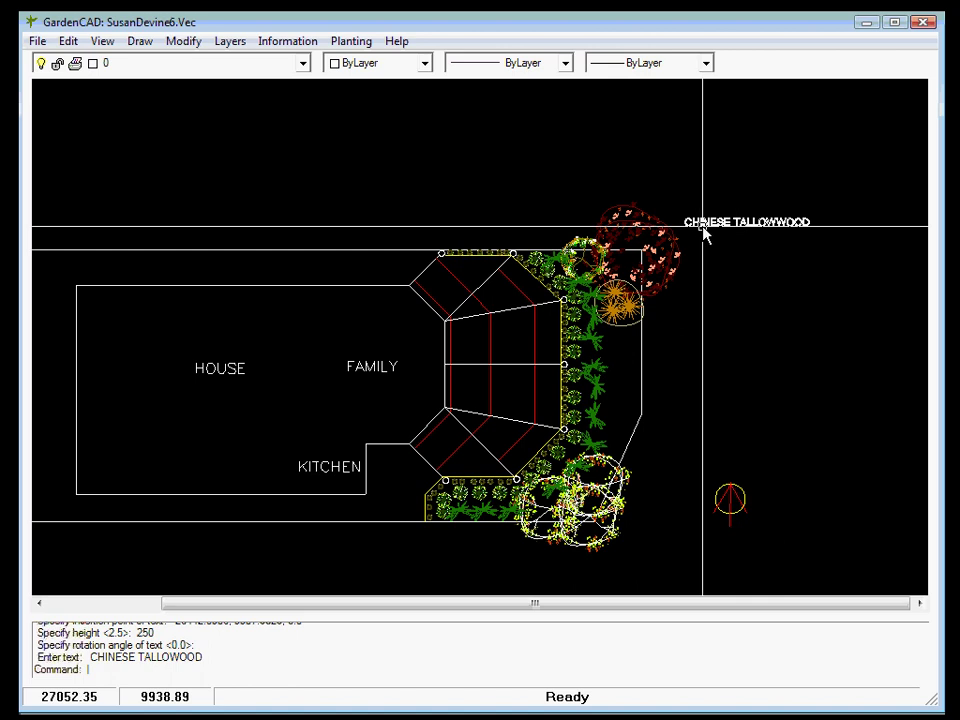
scroll(703, 232, up, 2)
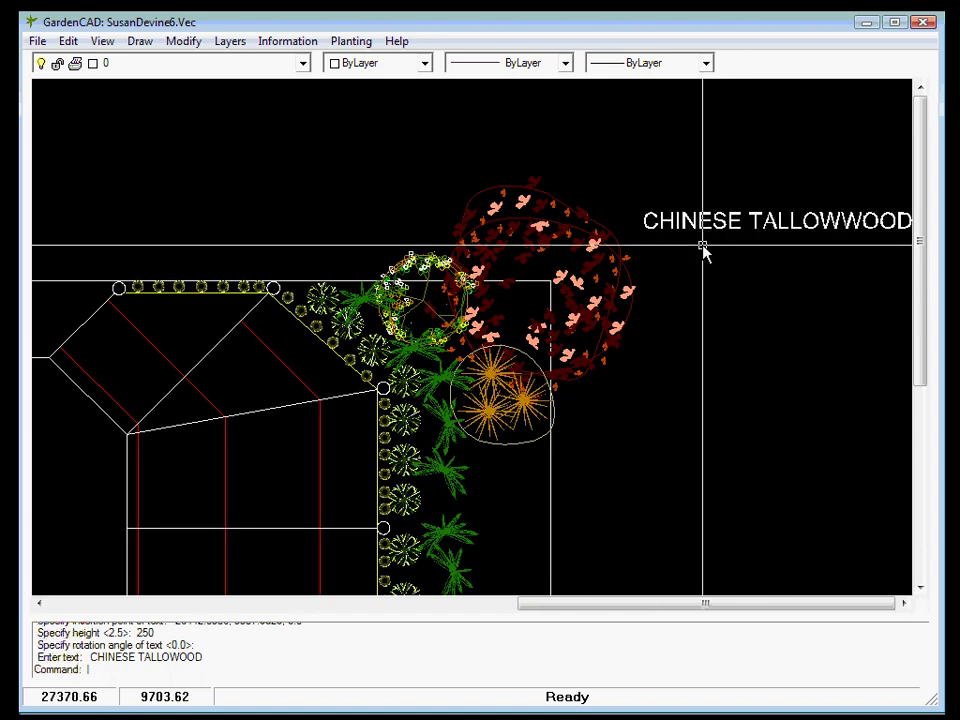
scroll(700, 289, down, 2)
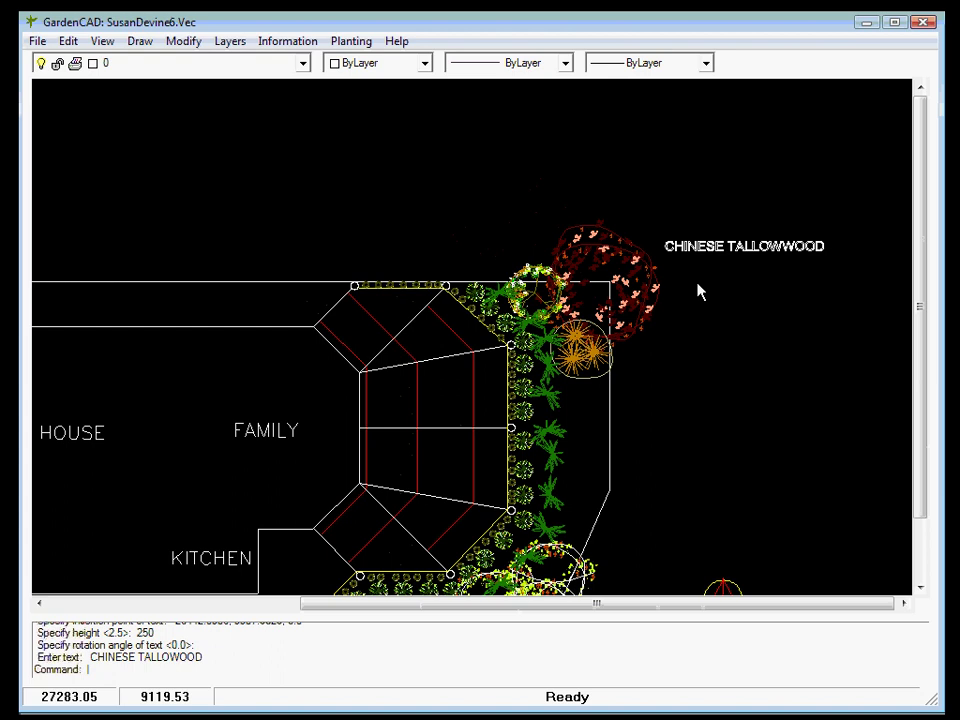
scroll(700, 291, down, 1)
scroll(699, 285, up, 3)
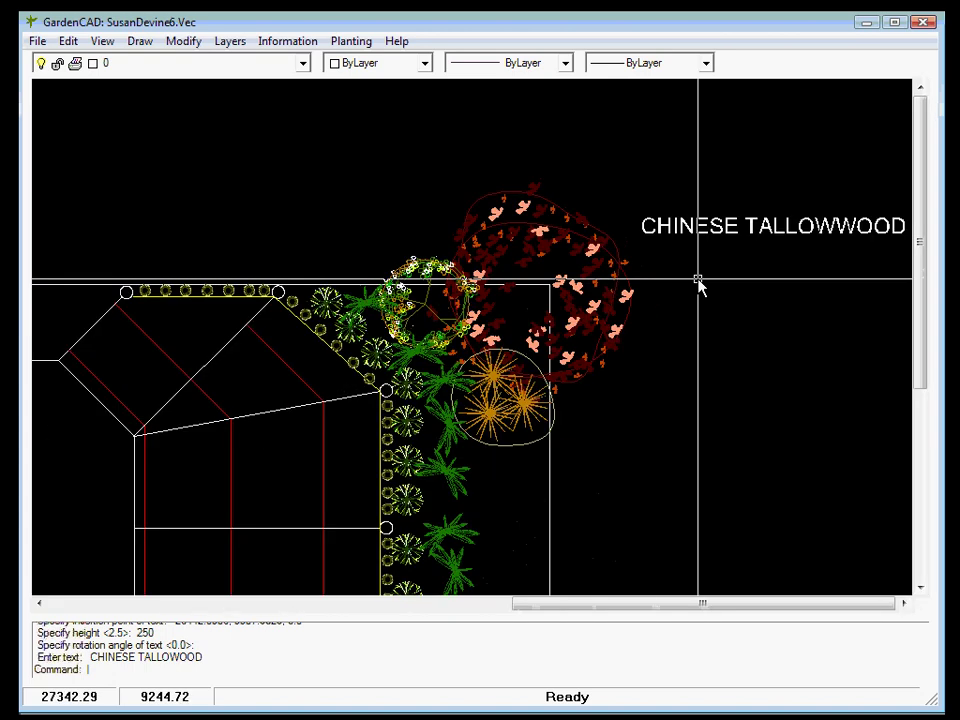
scroll(682, 268, down, 3)
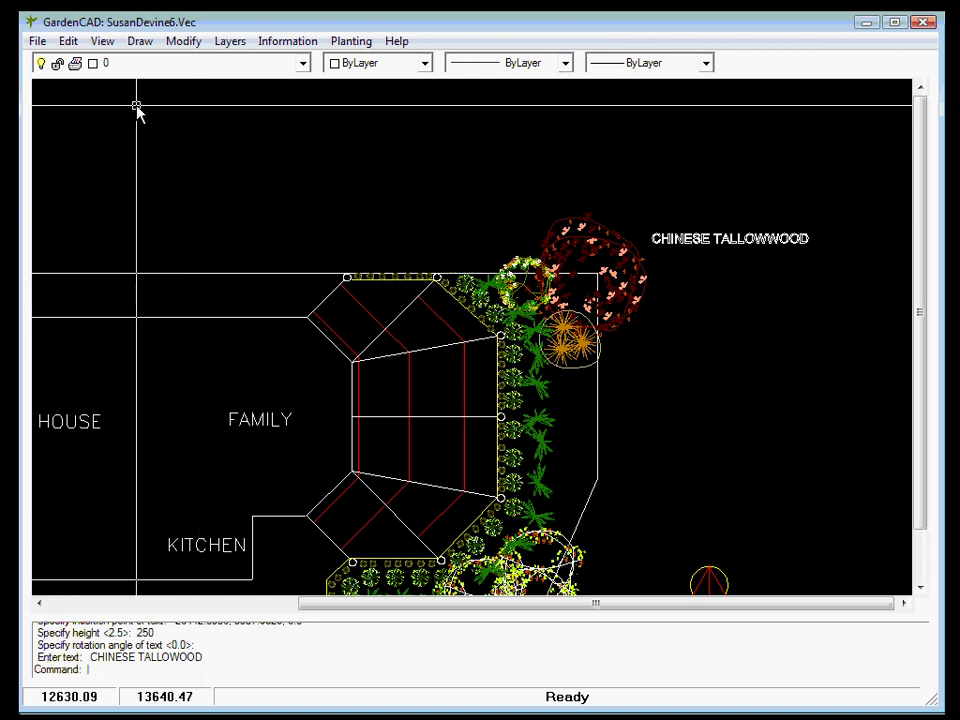
Add a PlantName2 text style using the Courier New font at height 250
click(69, 44)
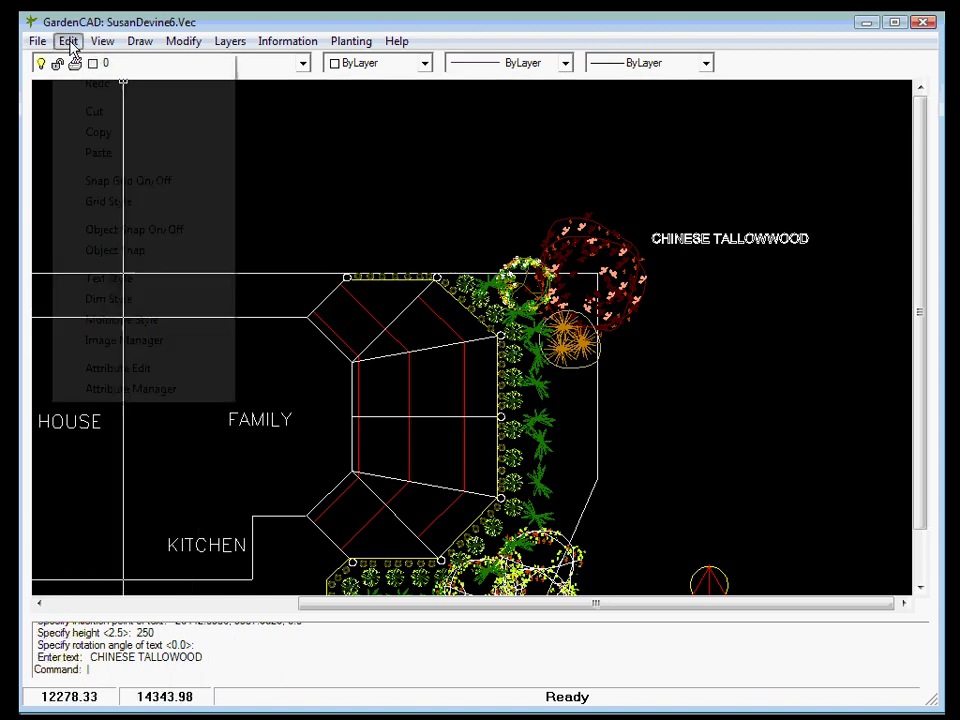
click(127, 282)
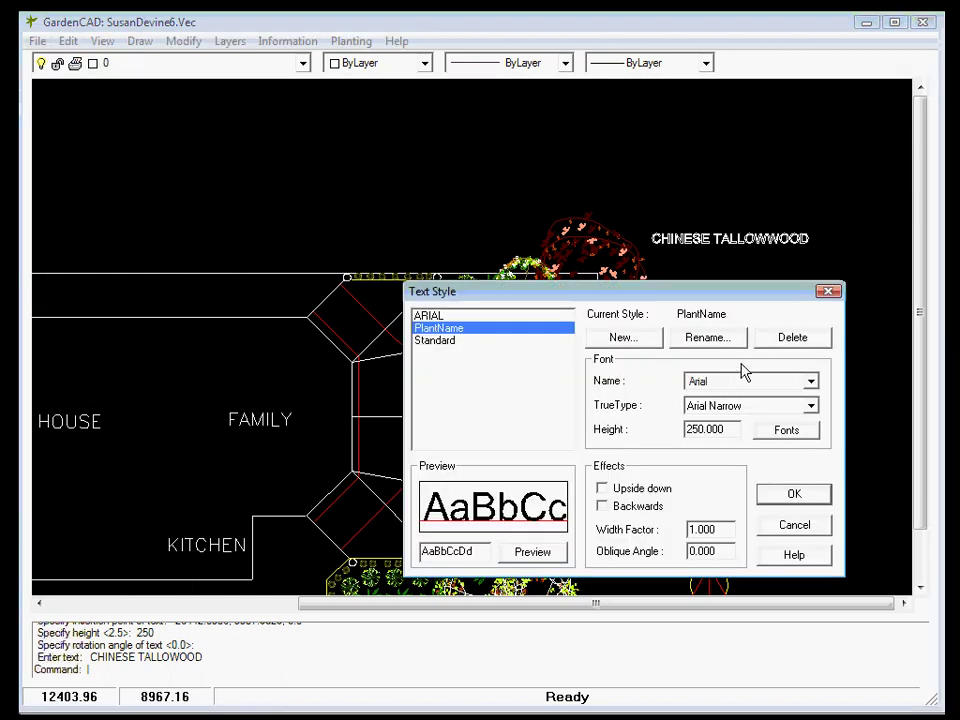
click(620, 337)
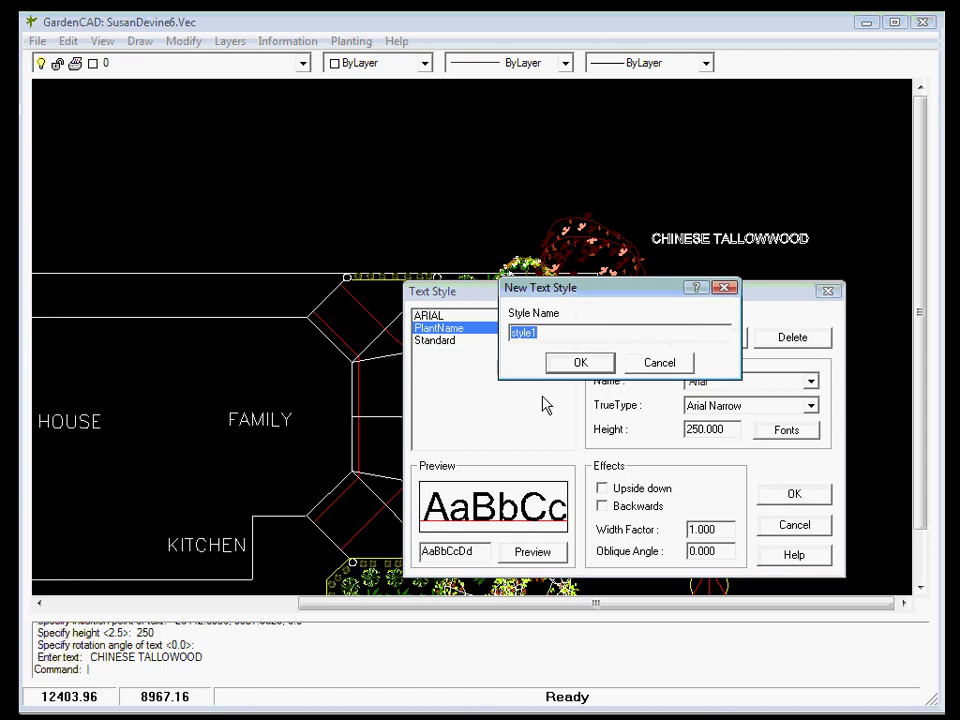
text(pLANT)
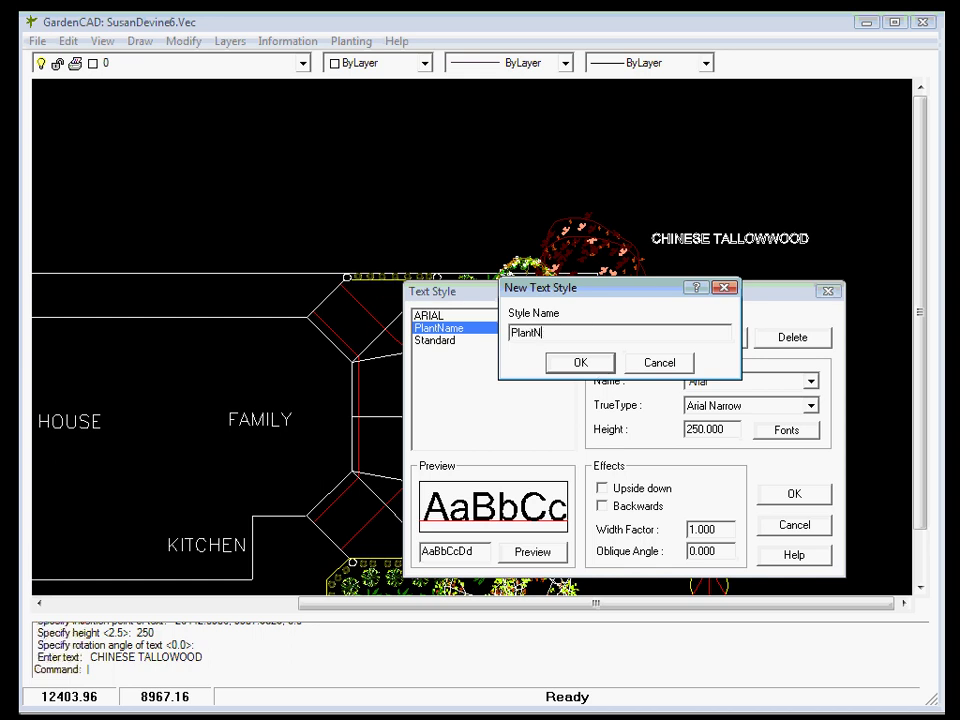
click(583, 366)
click(811, 382)
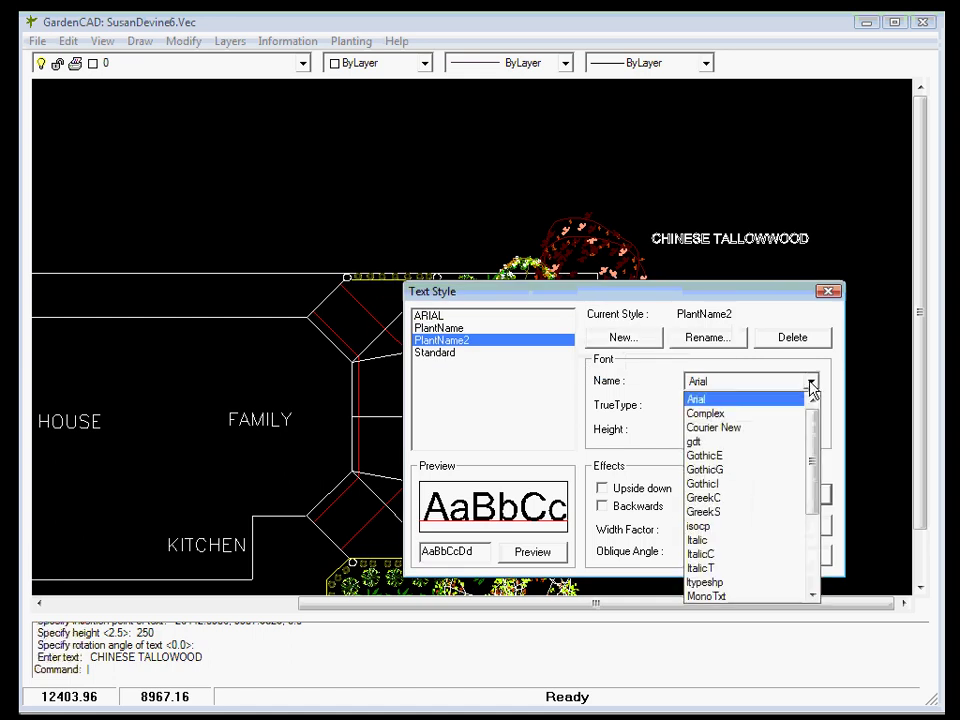
click(782, 429)
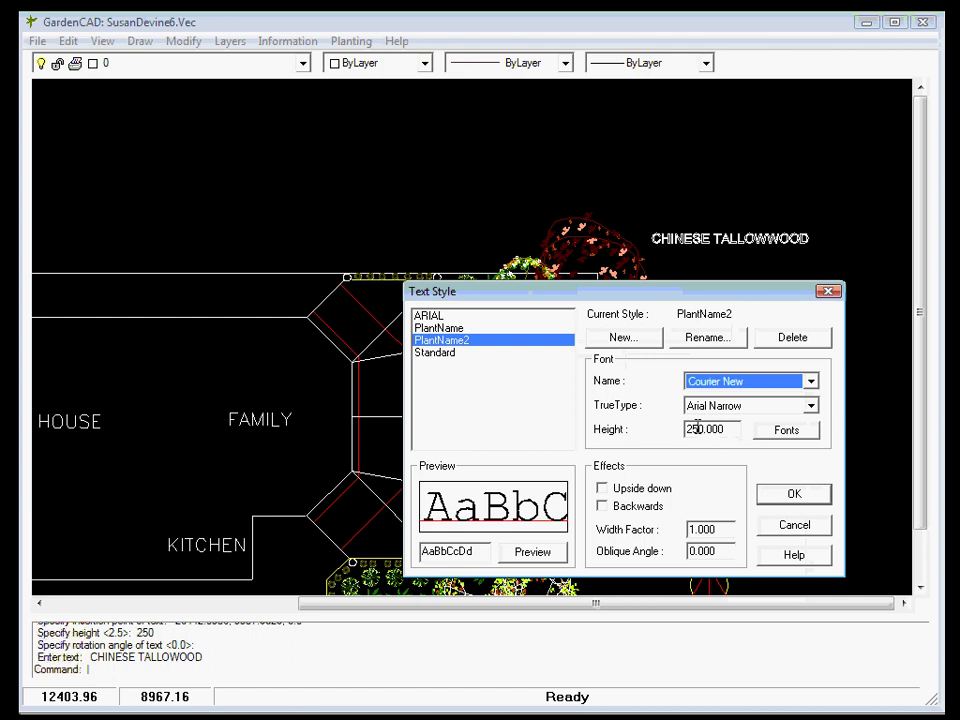
click(795, 497)
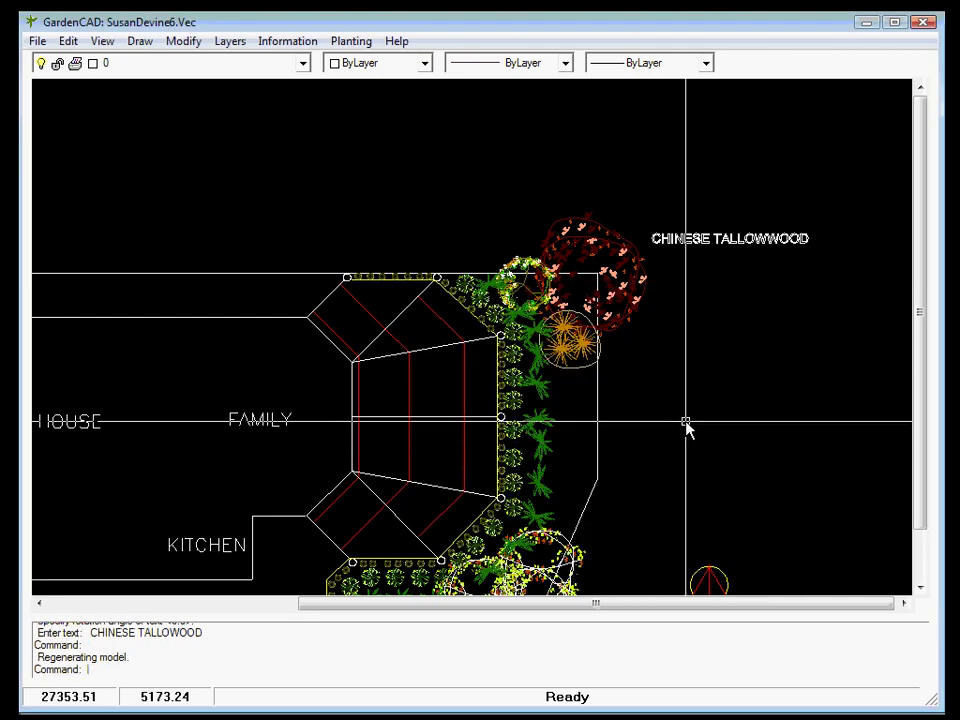
Place a RED CANNA label right of the orange canna with default height and rotation
click(139, 45)
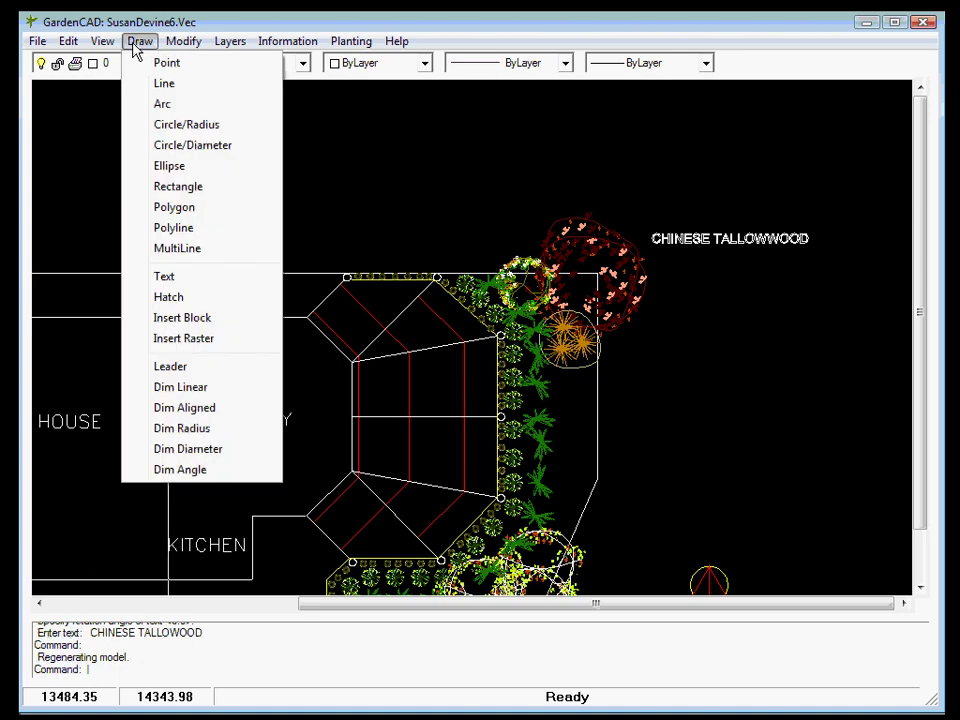
click(172, 281)
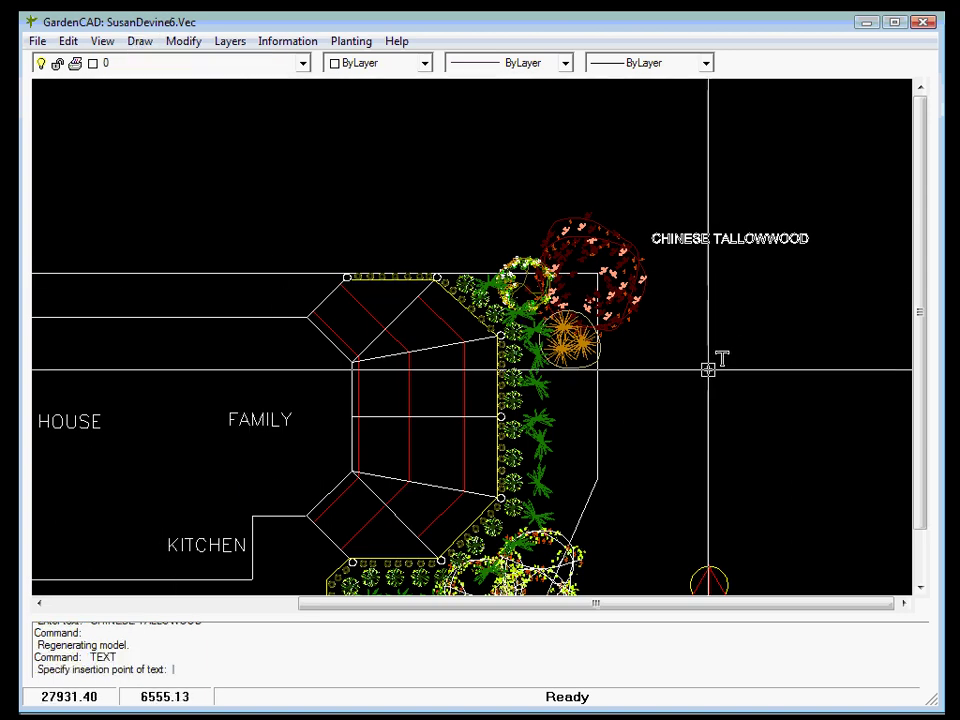
click(615, 355)
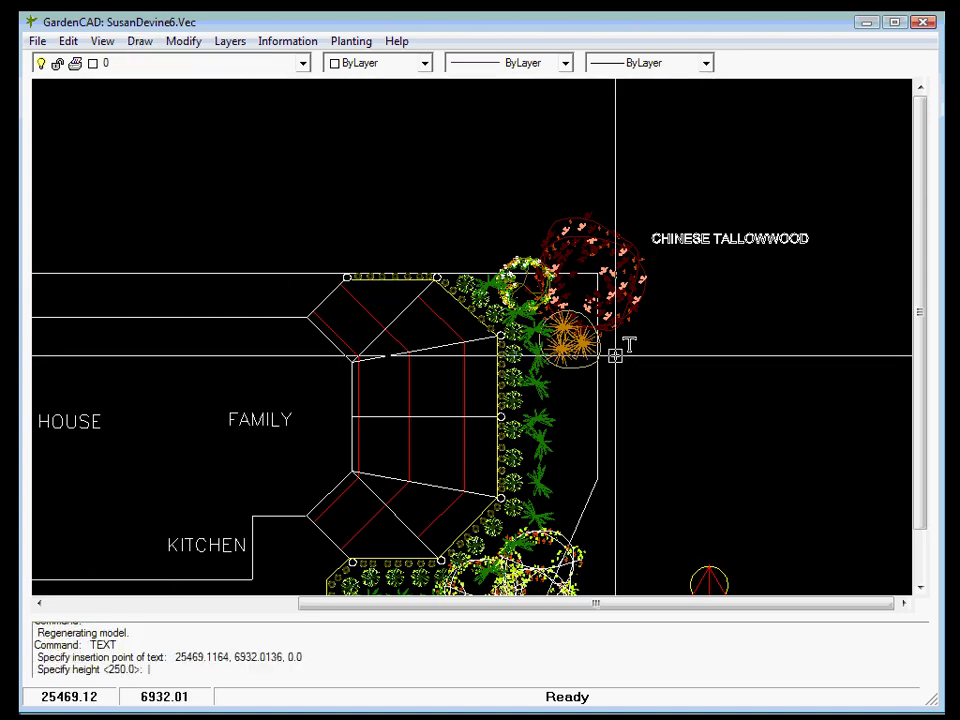
key(Return)
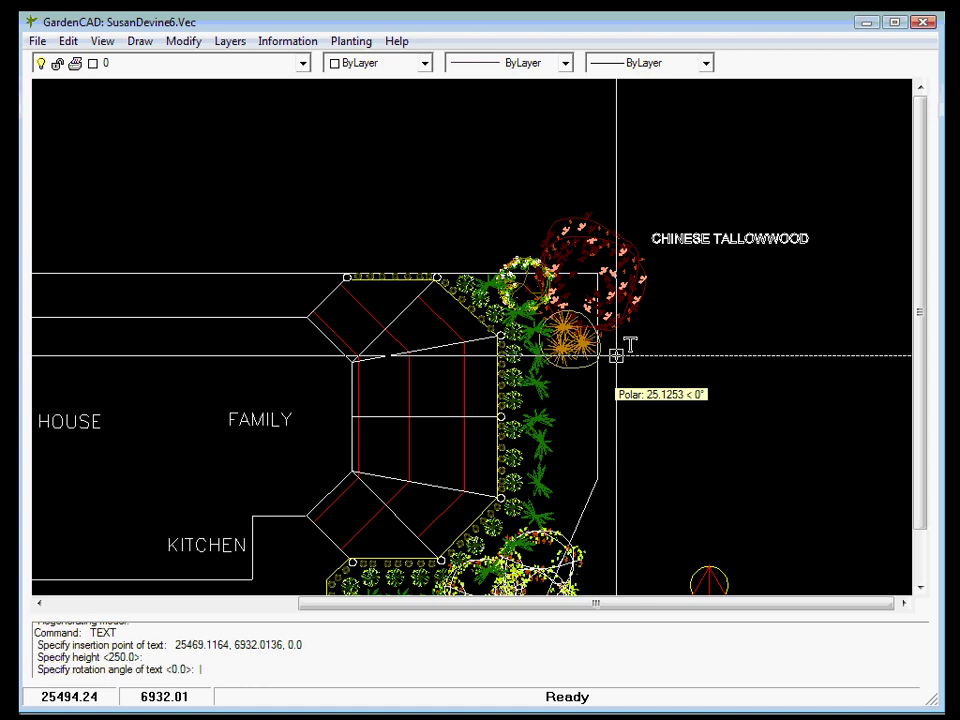
key(Return)
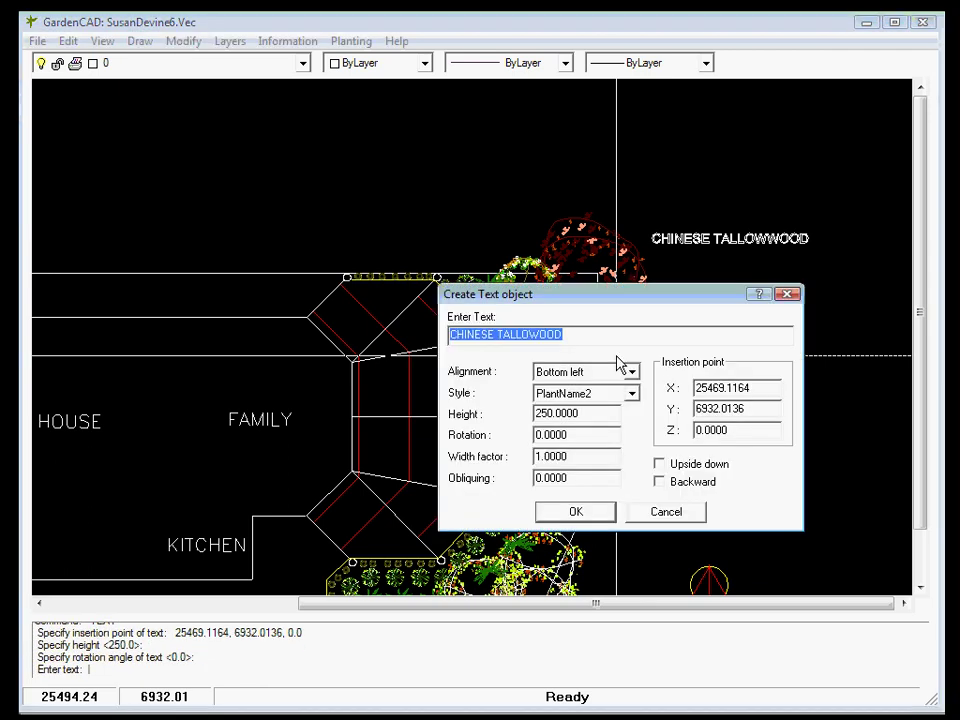
text(ca)
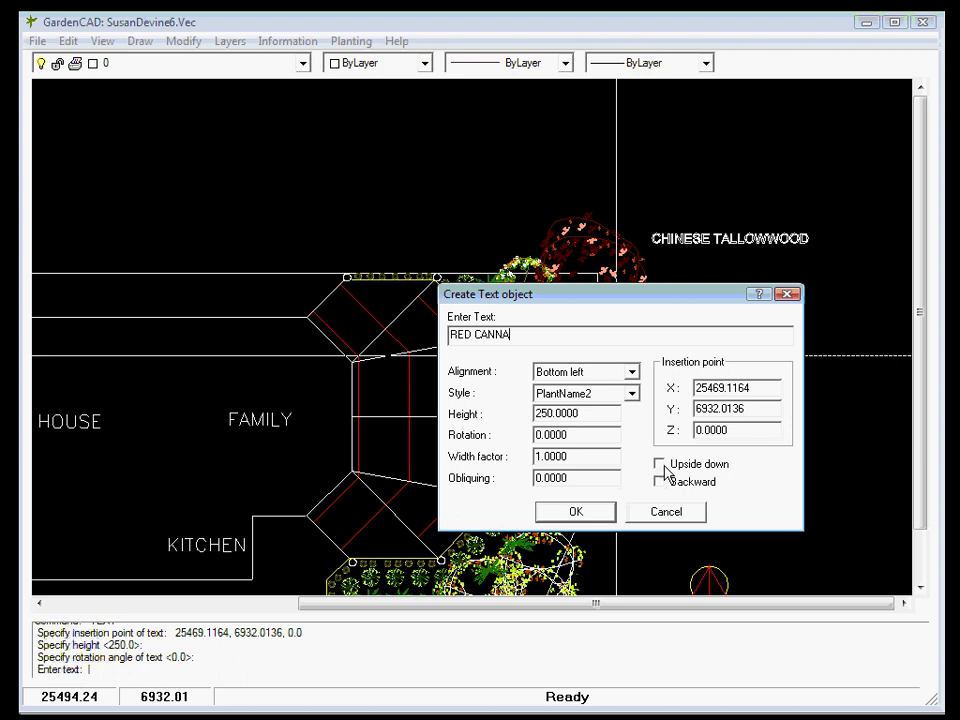
click(576, 511)
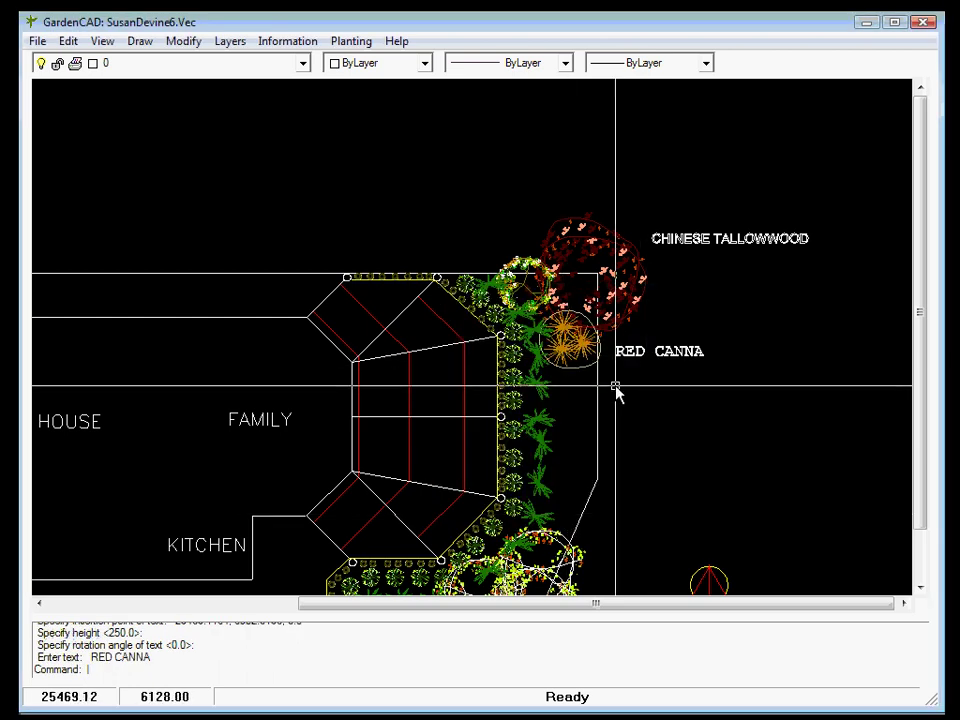
scroll(617, 390, up, 3)
scroll(705, 300, down, 1)
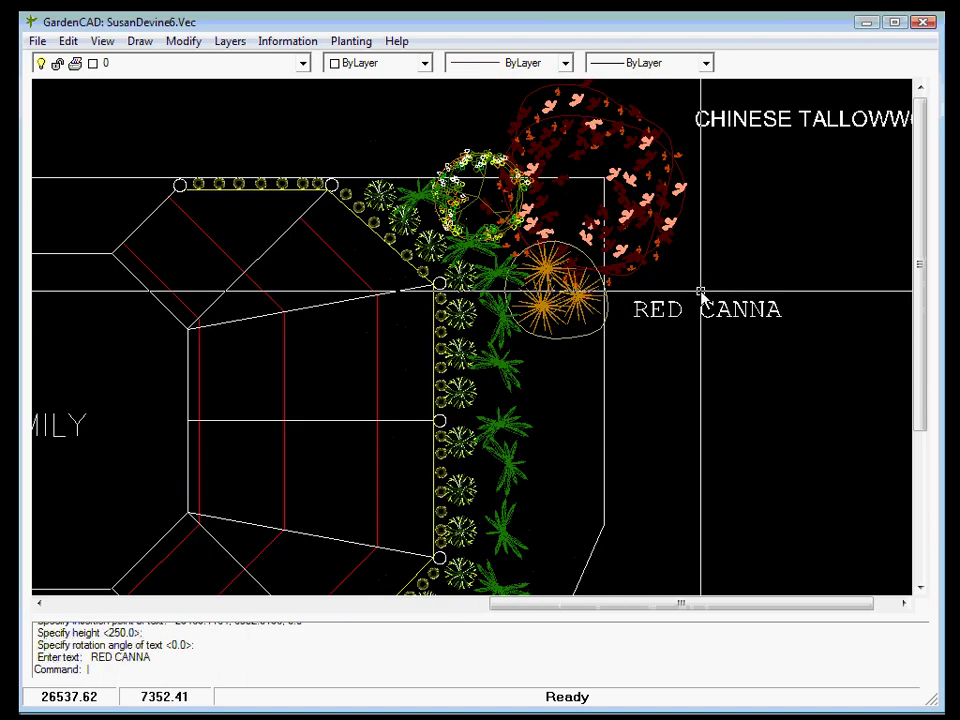
scroll(702, 297, down, 1)
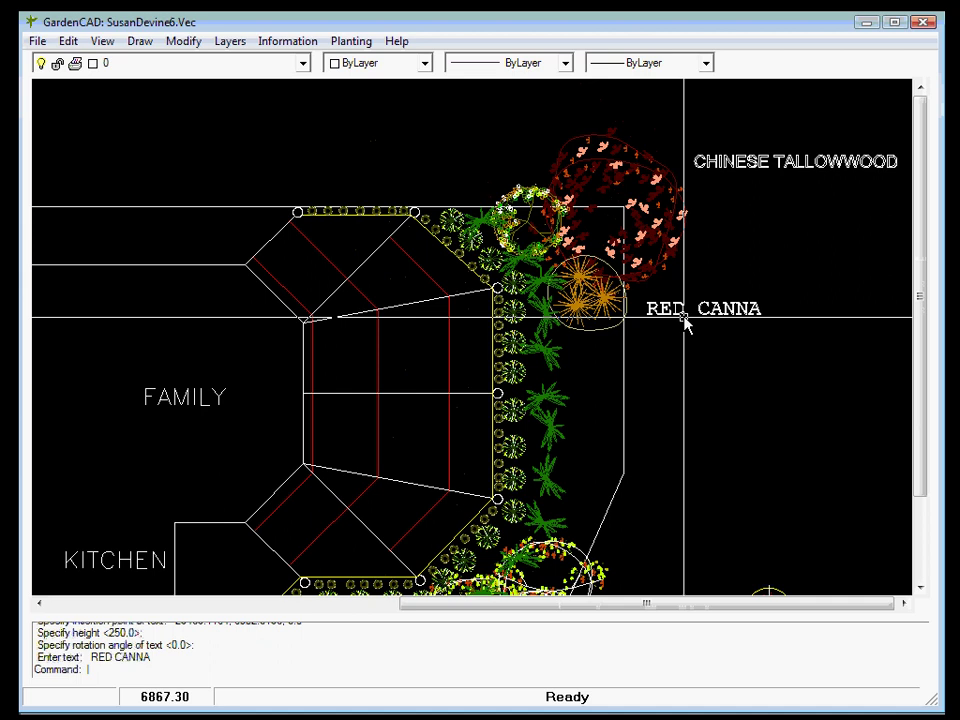
scroll(675, 321, up, 2)
scroll(680, 316, down, 4)
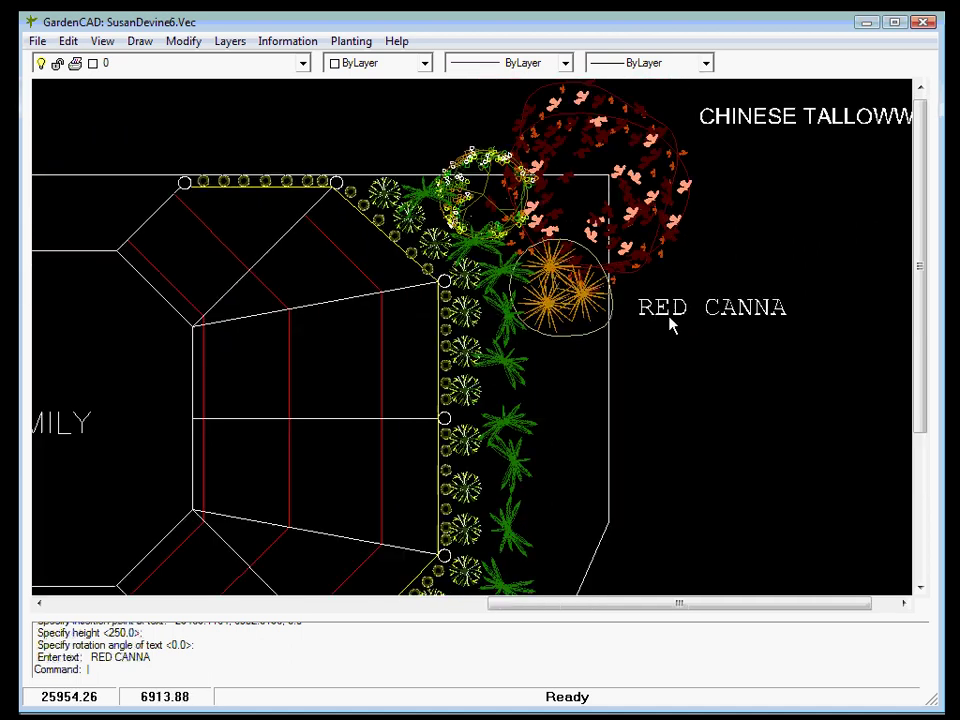
scroll(672, 323, down, 2)
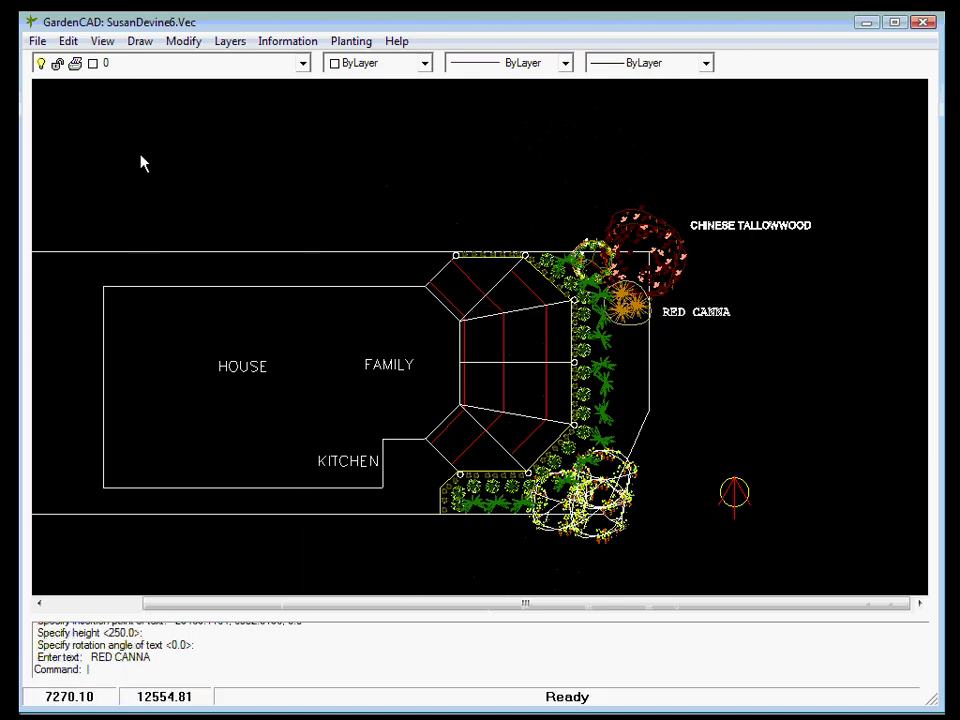
Change the PlantName2 text style height to 200
click(69, 42)
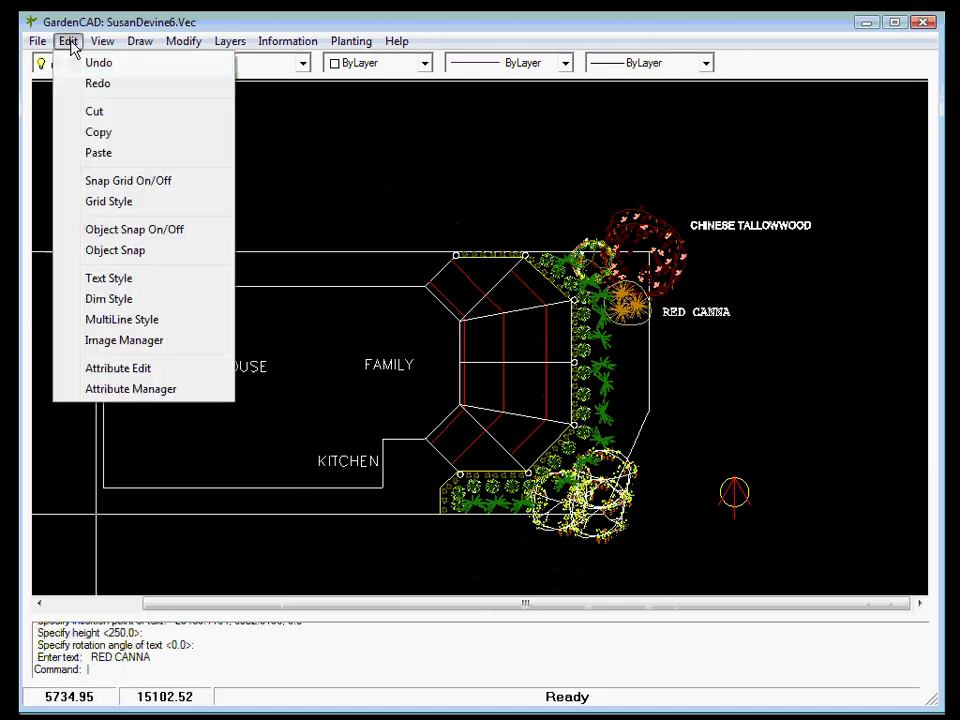
click(121, 280)
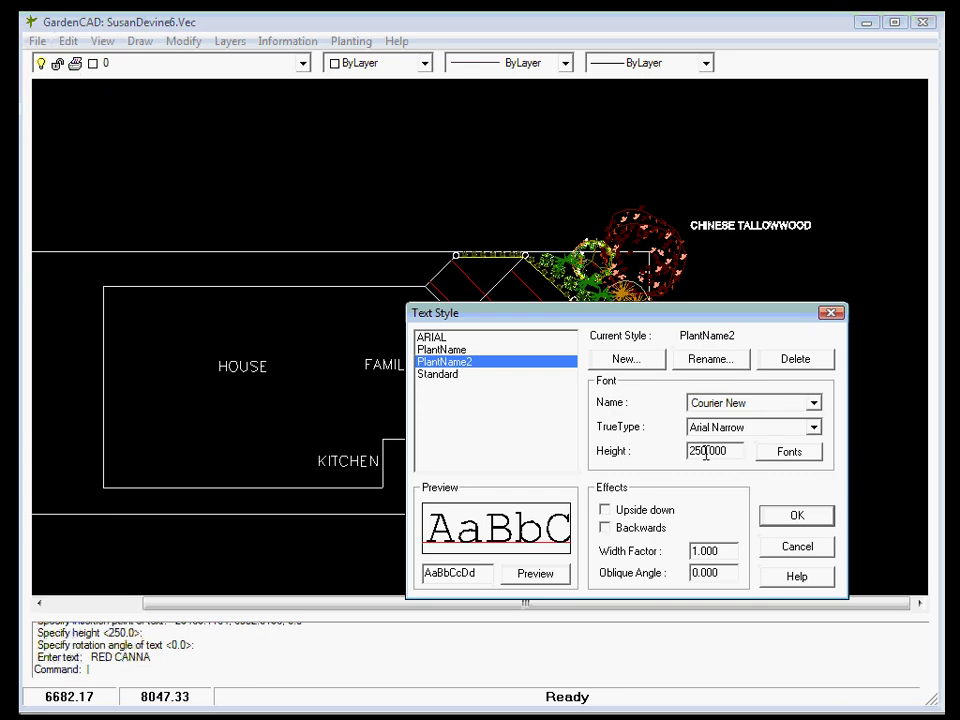
drag(706, 453, 684, 451)
text(200)
click(795, 517)
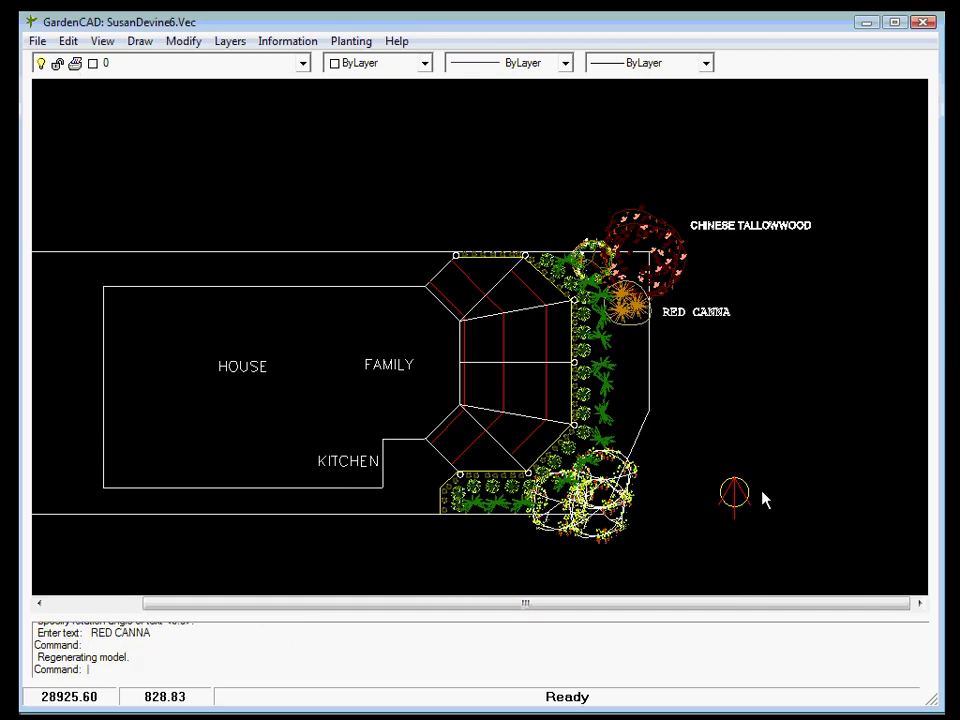
Move the RED CANNA label slightly up and left beside the canna
scroll(688, 343, up, 2)
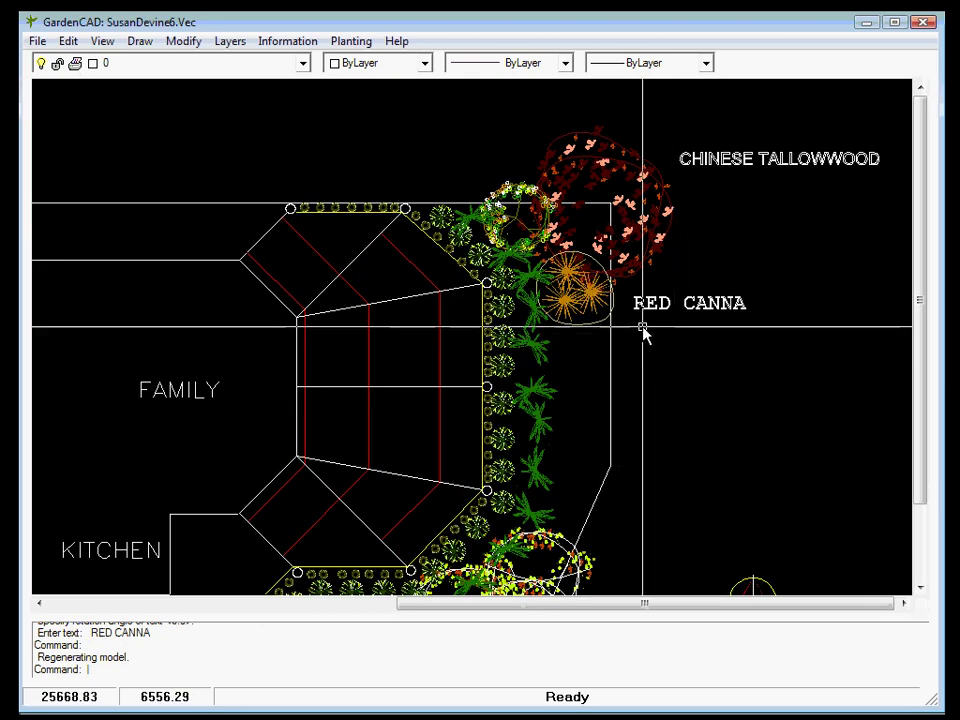
click(645, 312)
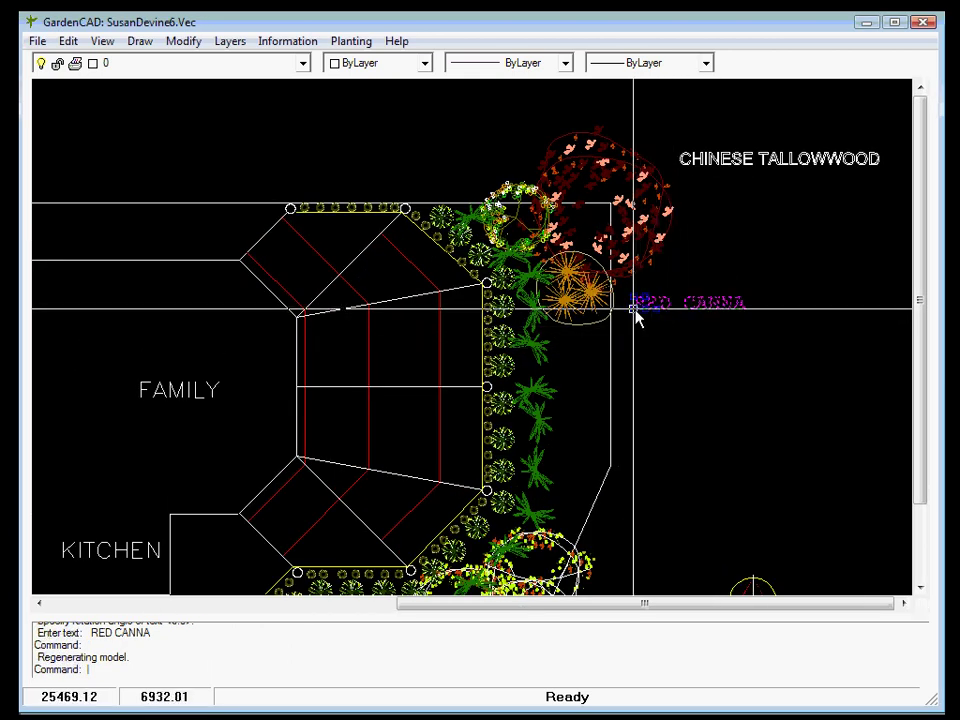
click(634, 308)
click(623, 299)
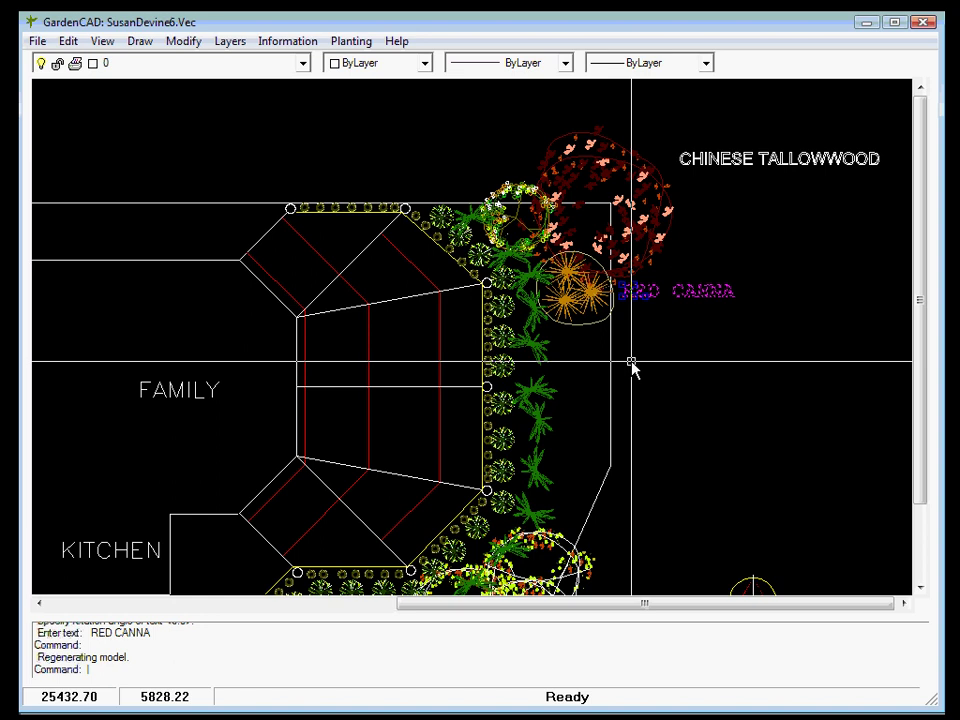
key(Escape)
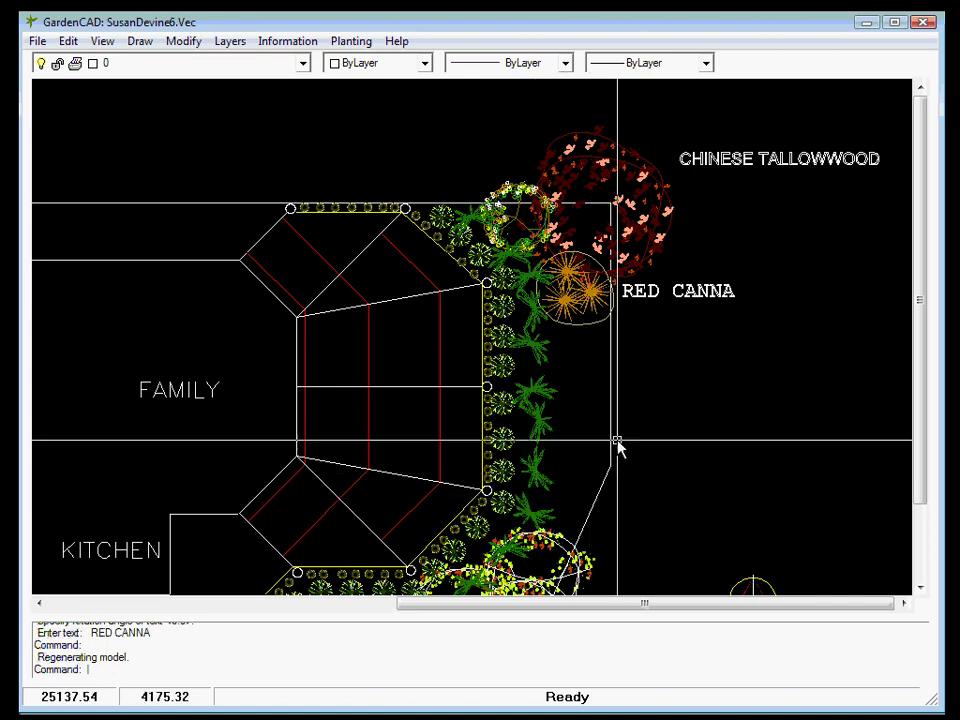
Pan the plan left and up, then zoom out until the whole house shows
mouse_move(628, 540)
middle_down()
mouse_move(636, 480)
mouse_move(895, 507)
middle_up()
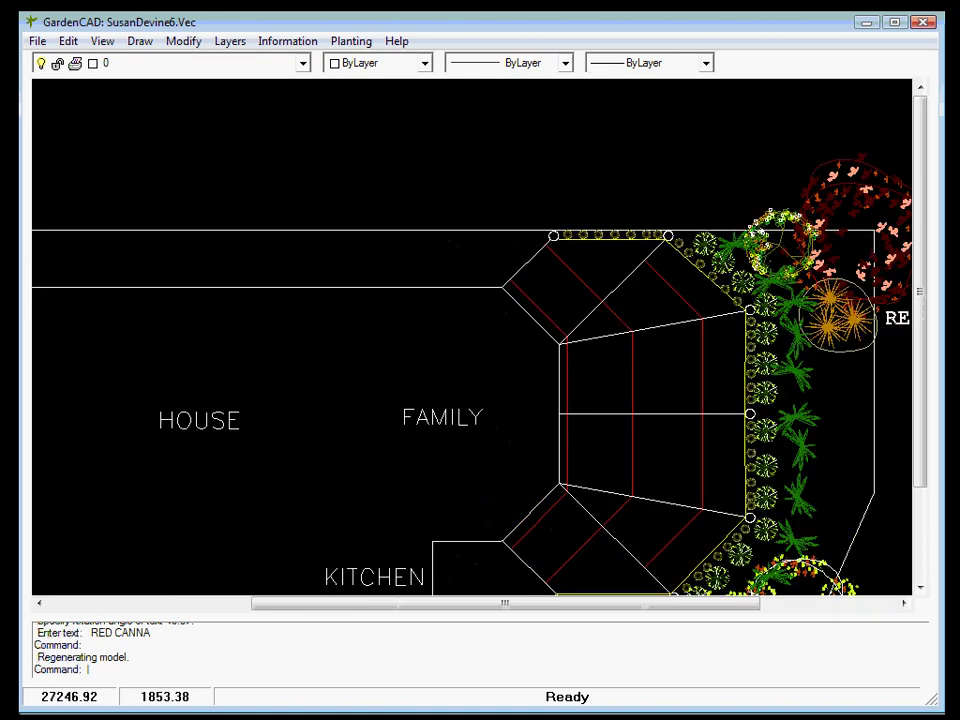
middle_drag(666, 476, 552, 241)
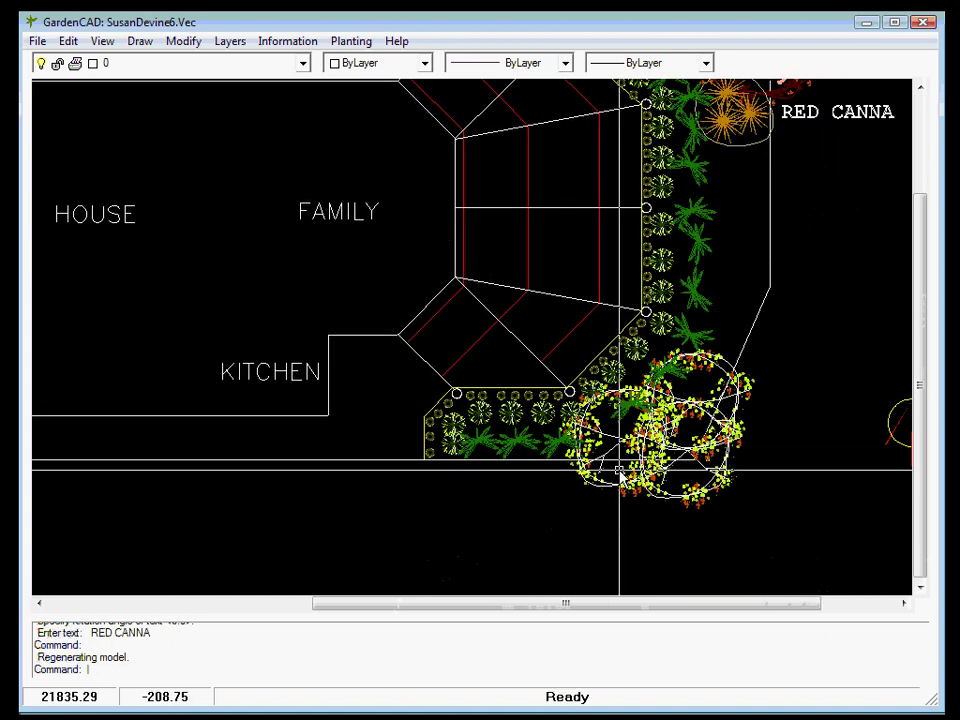
scroll(806, 283, down, 2)
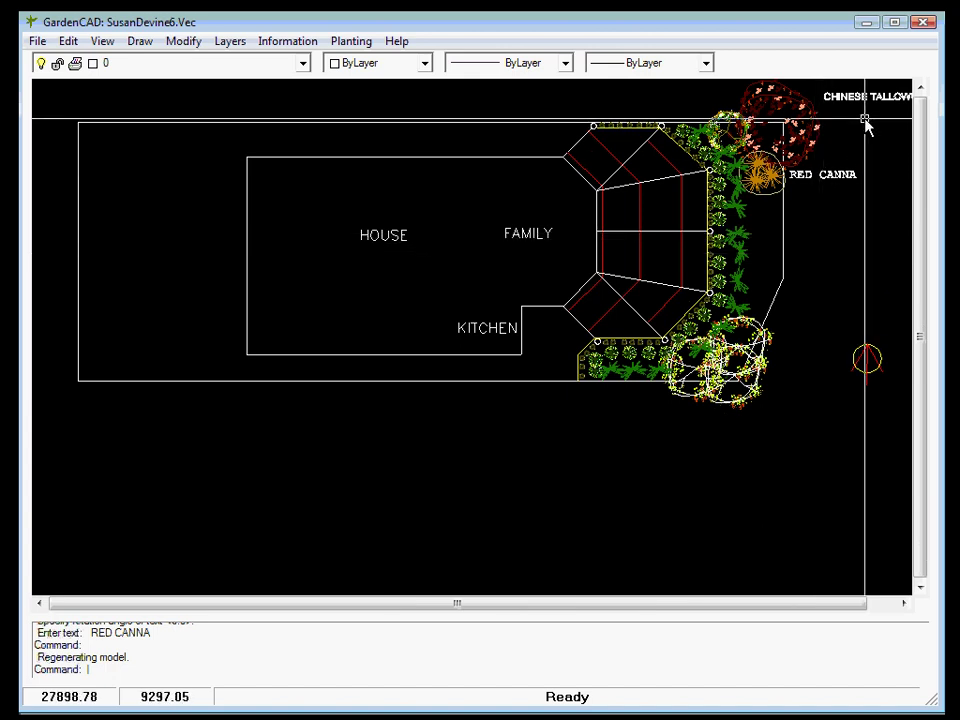
Change the CHINESE TALLOWWOOD label's text style to PlantName2 in its Properties
click(838, 100)
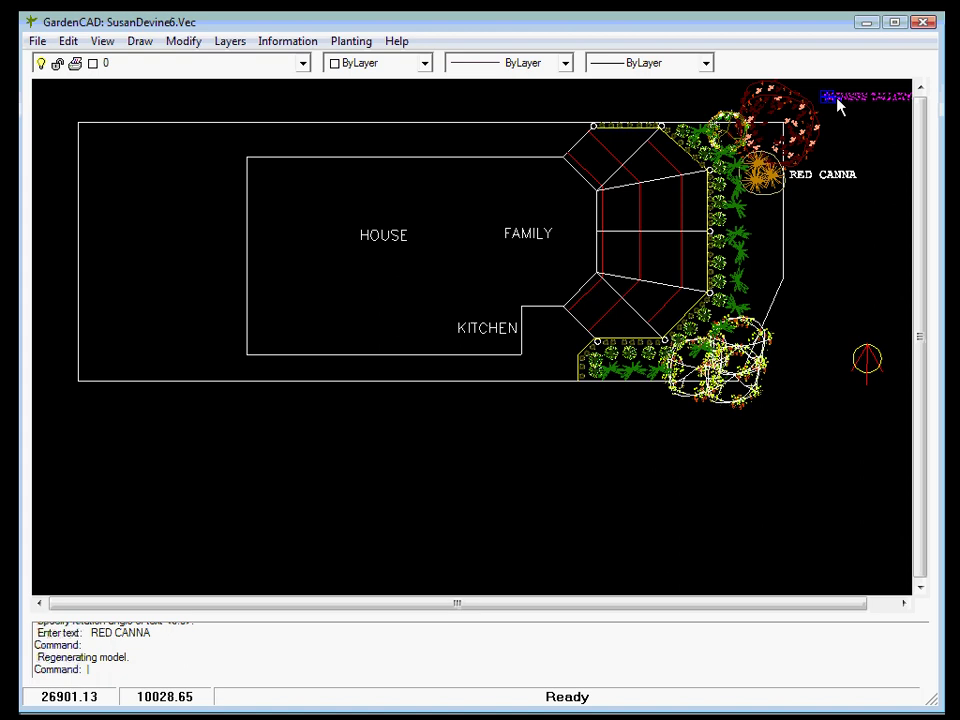
right_click(838, 105)
click(850, 132)
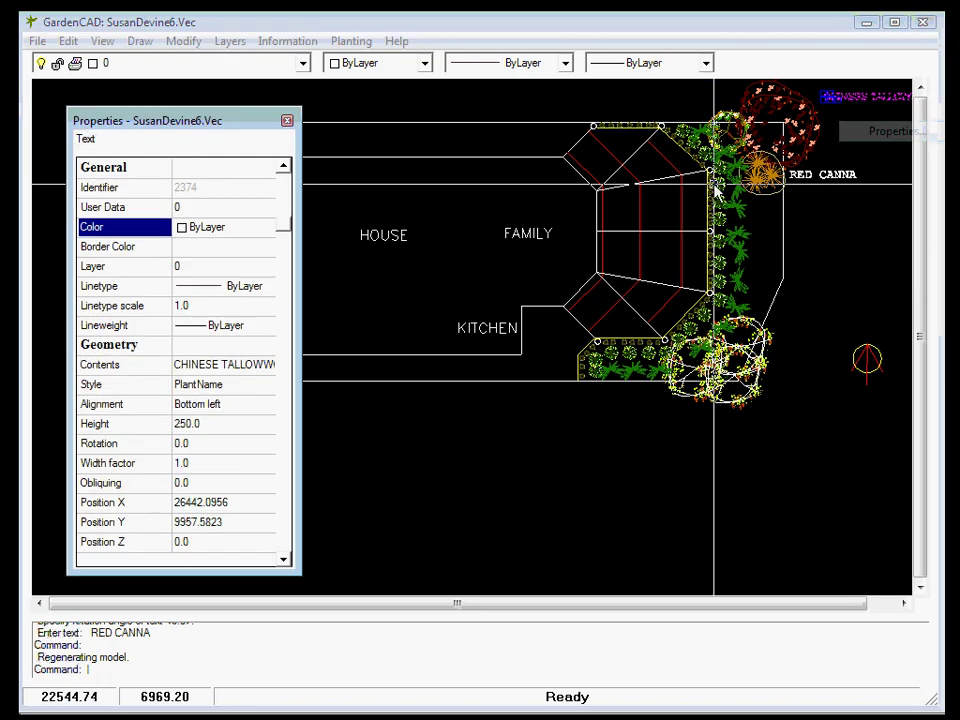
click(242, 392)
click(268, 387)
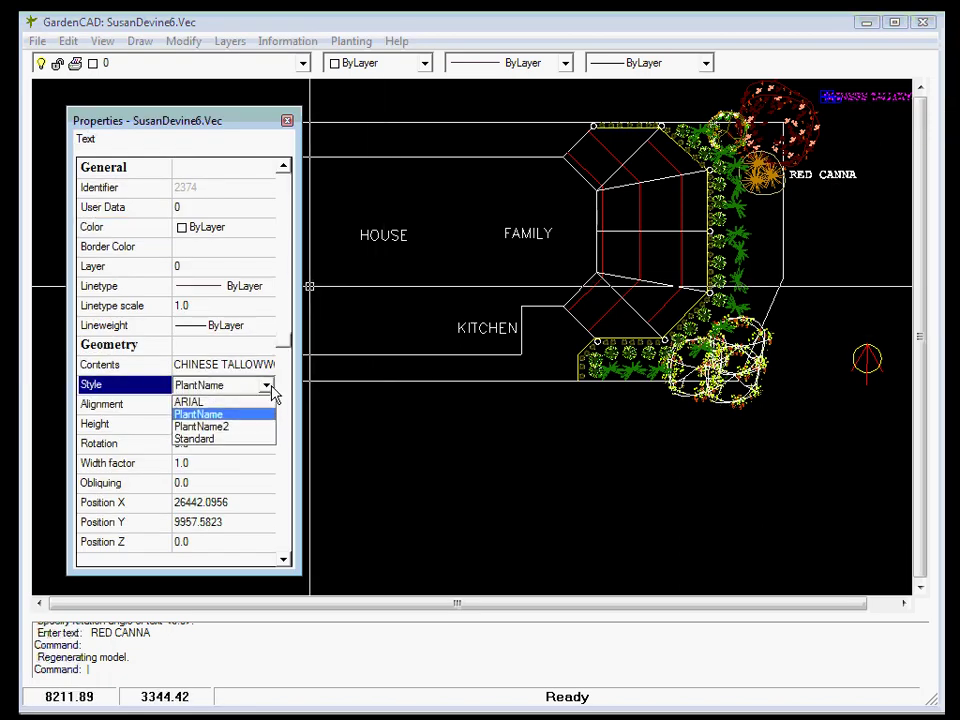
click(229, 428)
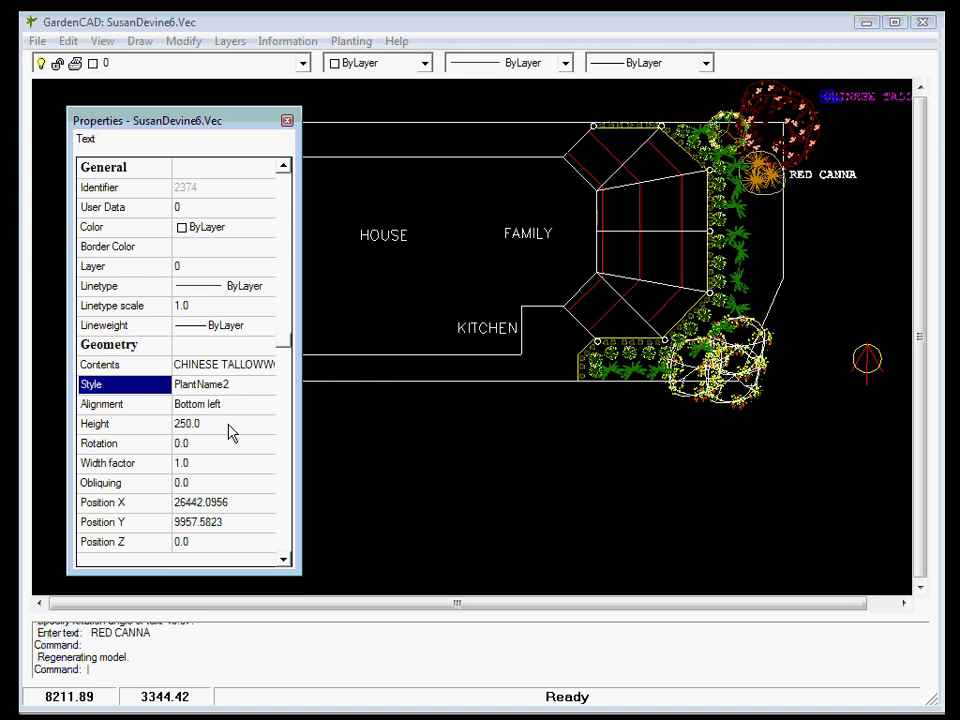
click(287, 122)
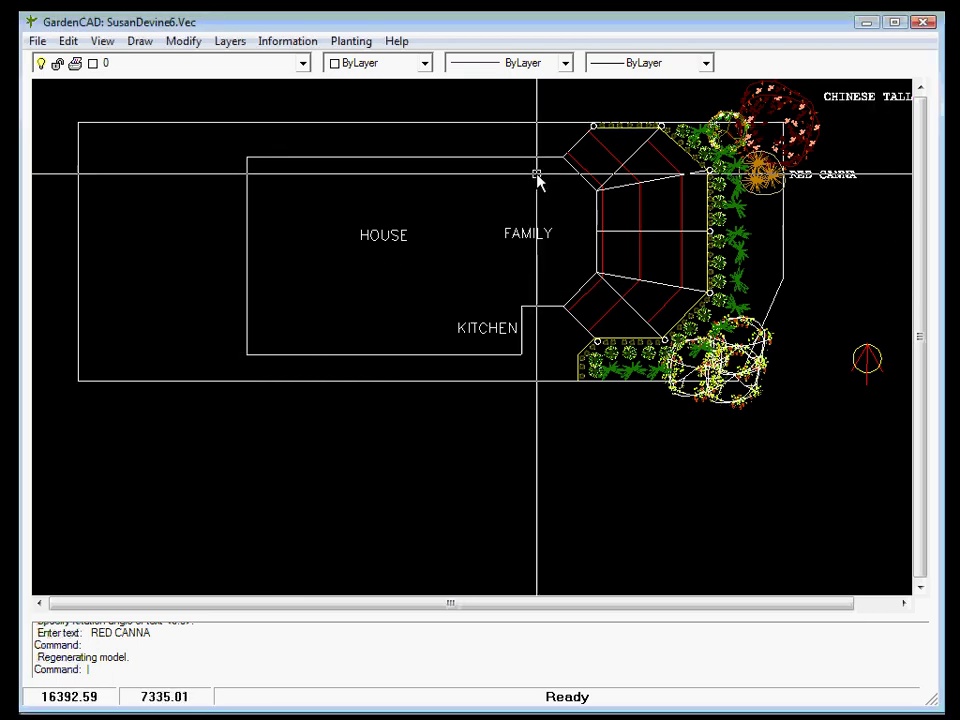
Zoom in and pan to the CHINESE TALLOWWOOD and RED CANNA labels beside the house
scroll(831, 158, up, 1)
middle_drag(831, 160, 718, 290)
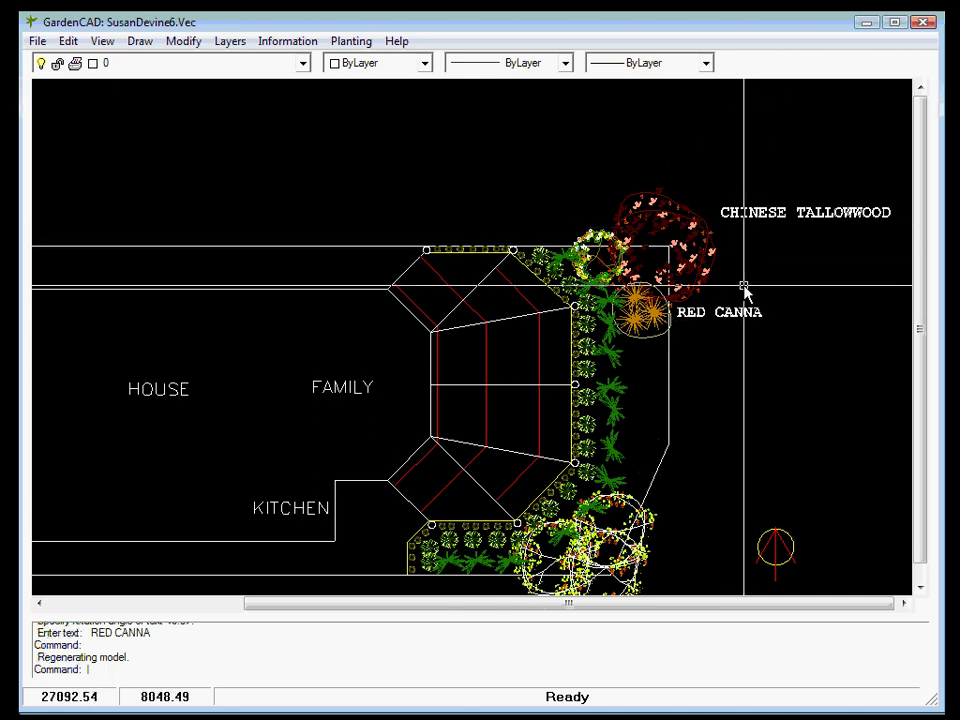